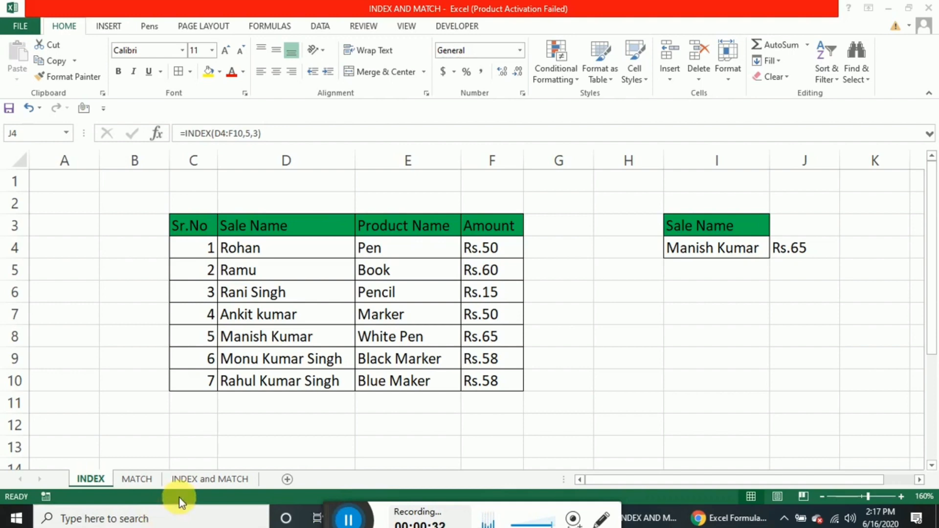
# - Try to look up the fifth salesperson's amount in J4 of the INDEX sheet with =INDEX(D4:D10,5,3)
pyautogui.click(195, 478)
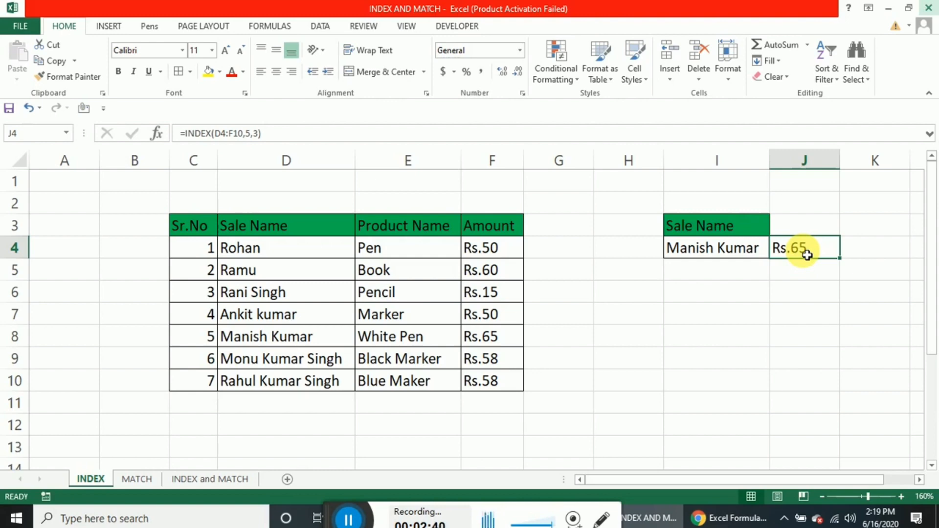
pyautogui.write('=inde')
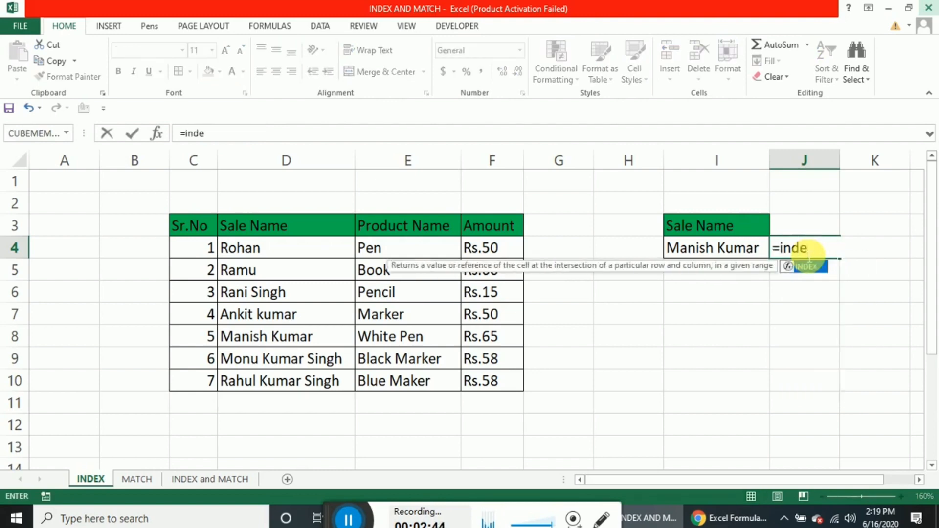
pyautogui.press('Tab')
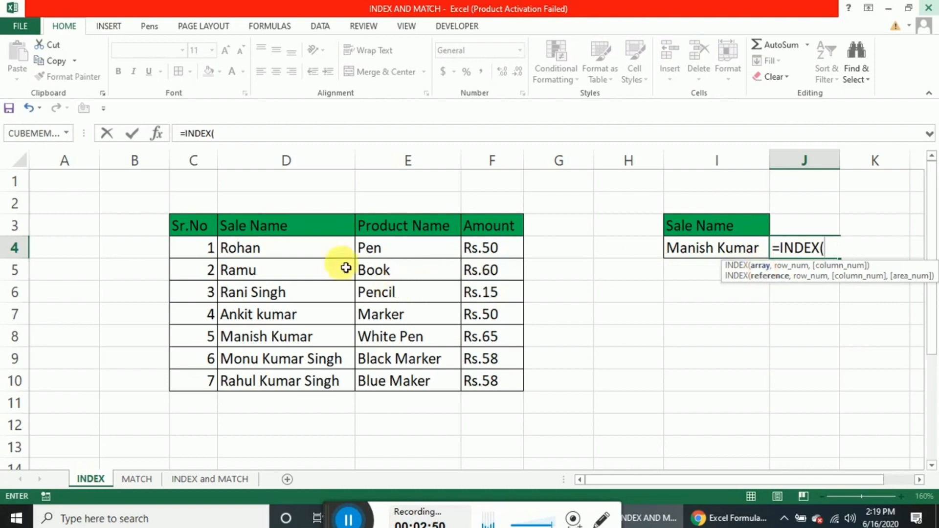
pyautogui.click(291, 249)
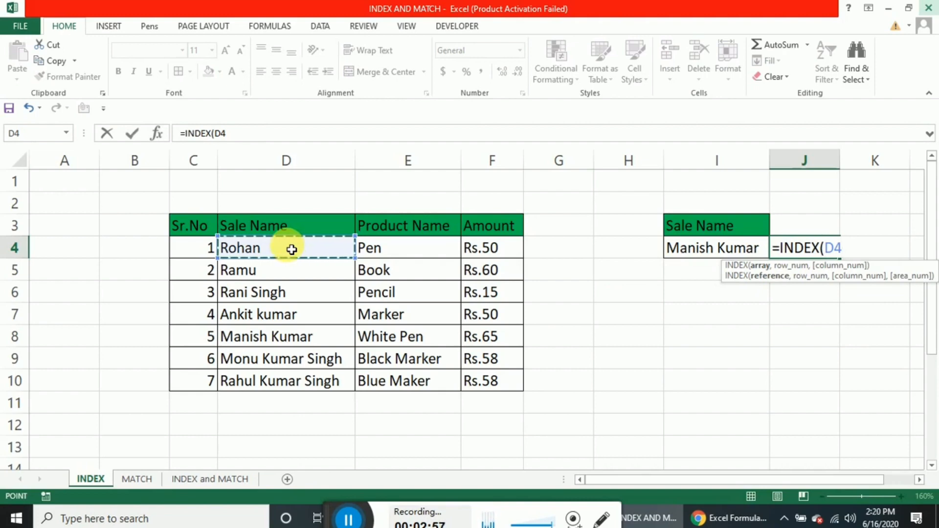
pyautogui.hotkey('ctrl', 'shift', 'Down')
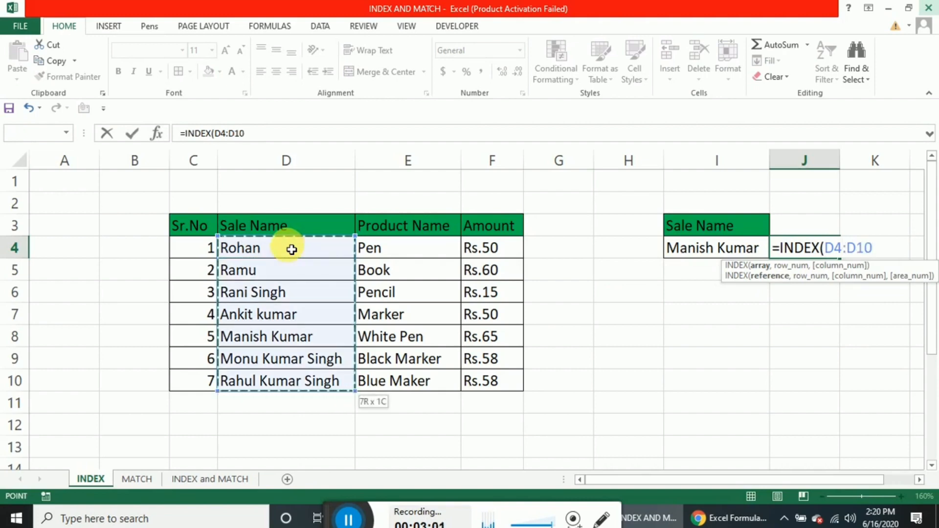
pyautogui.write(',')
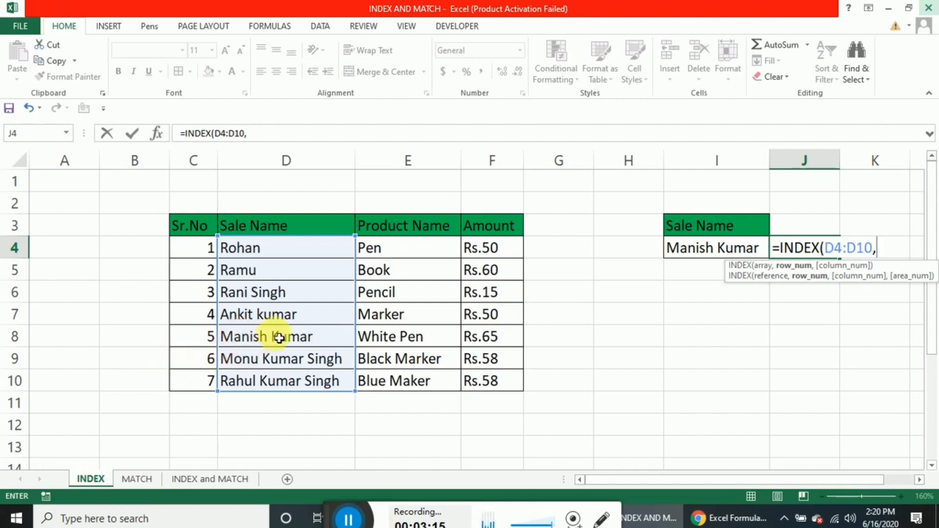
pyautogui.write('5')
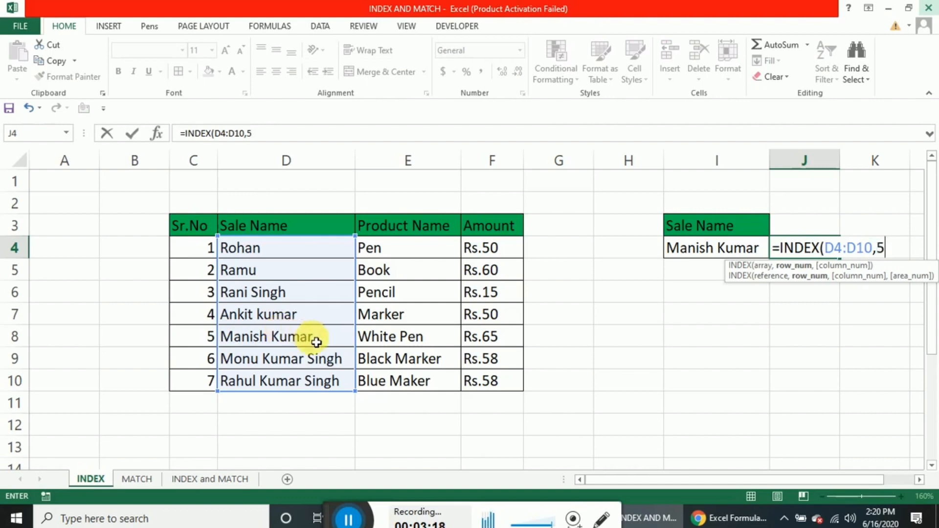
pyautogui.write(',')
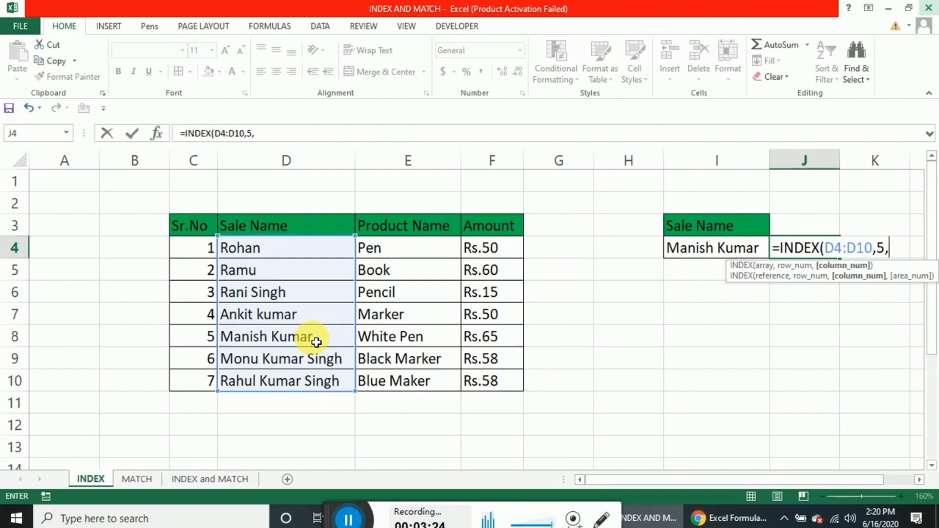
pyautogui.write('3)')
pyautogui.press('Return')
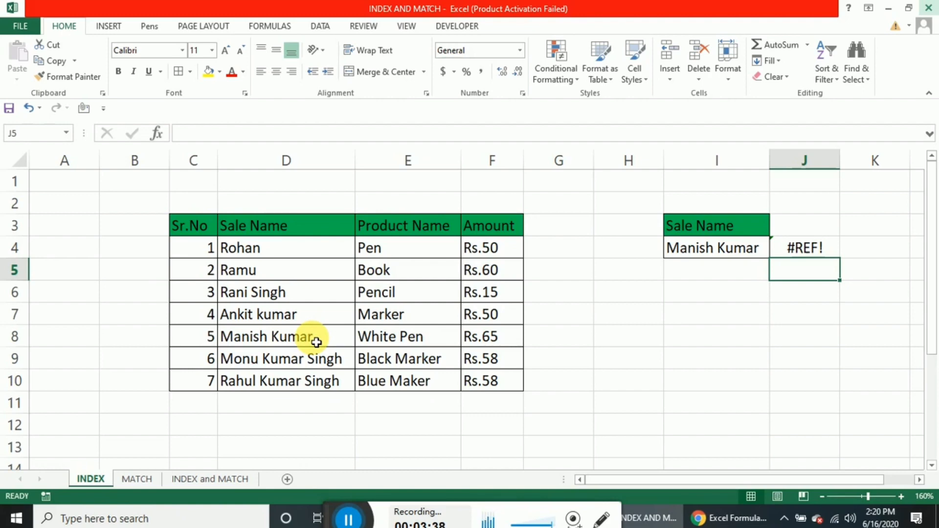
# - Replace the formula in J4 with =INDEX(D4:F10,5,3), using the sale name, product and amount columns as the array
pyautogui.press('Up')
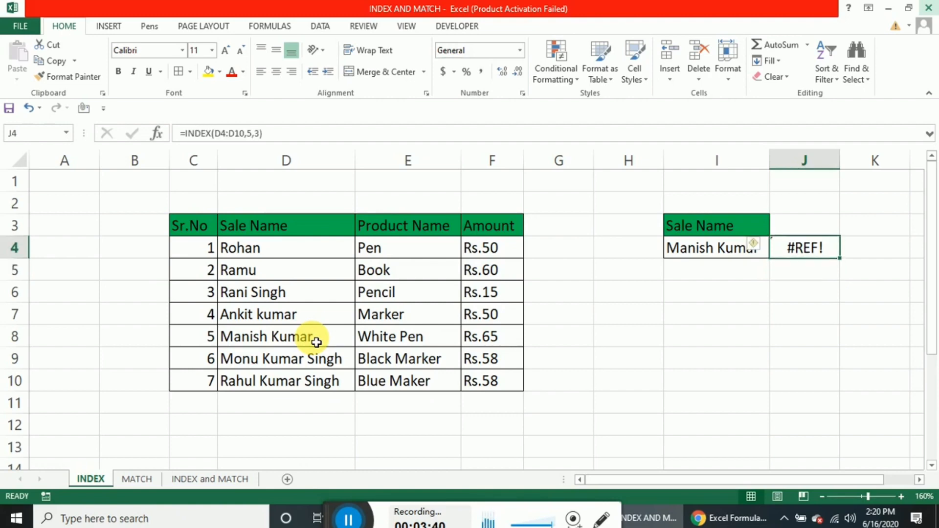
pyautogui.write('=ind')
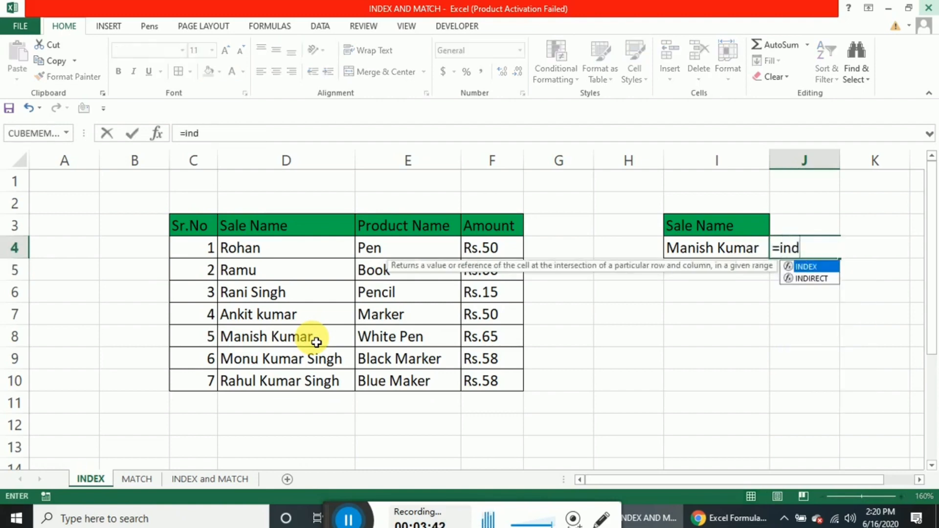
pyautogui.press('Tab')
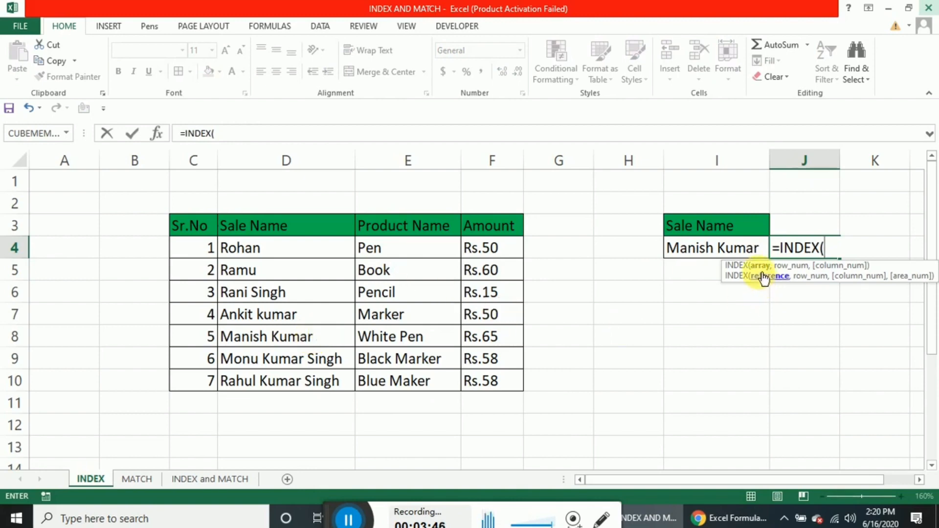
pyautogui.click(244, 251)
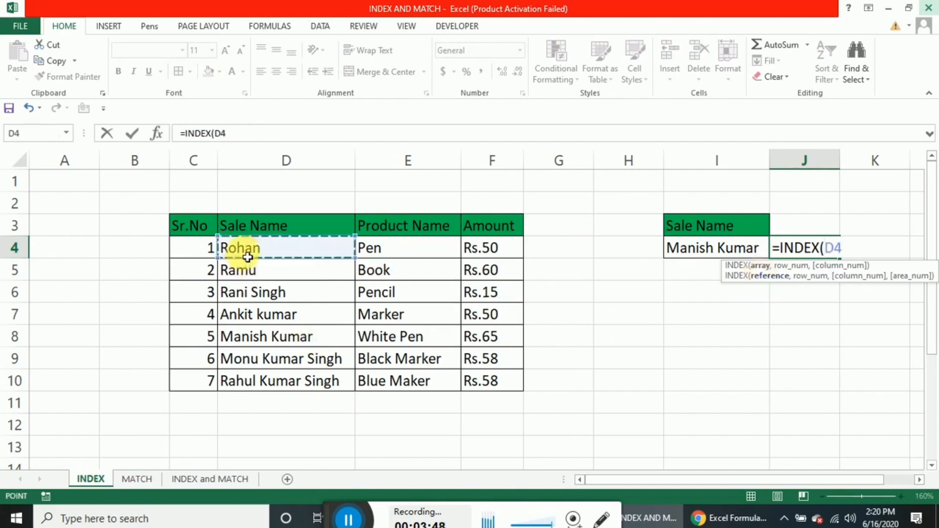
pyautogui.hotkey('shift', 'Right')
pyautogui.hotkey('shift', 'Right')
pyautogui.hotkey('shift', 'Down')
pyautogui.hotkey('shift', 'Down')
pyautogui.hotkey('shift', 'Down')
pyautogui.hotkey('shift', 'Down')
pyautogui.hotkey('shift', 'Down')
pyautogui.hotkey('shift', 'Down')
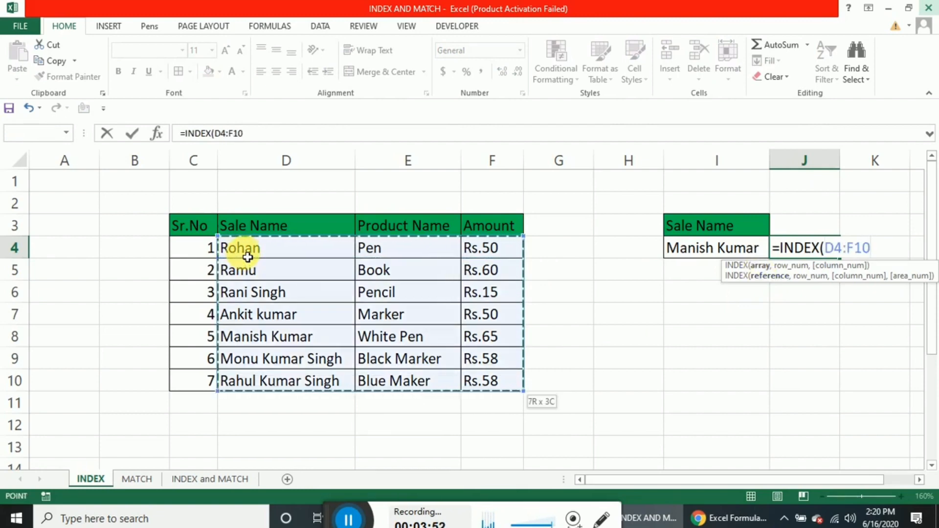
pyautogui.write(',')
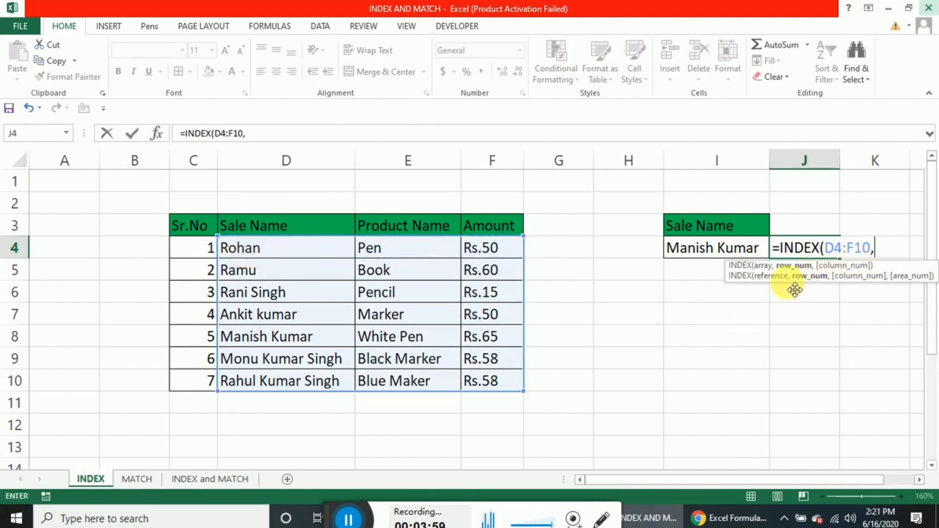
pyautogui.write('5,')
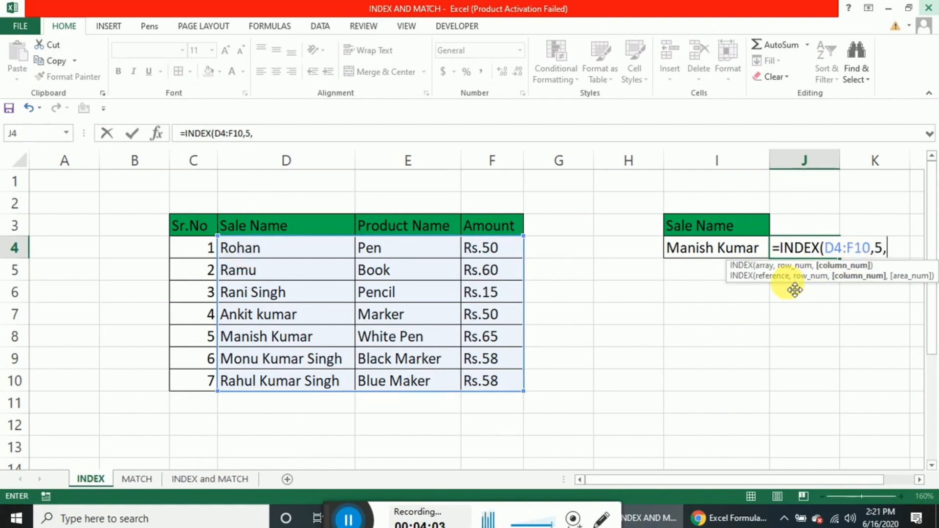
pyautogui.write('3)')
pyautogui.press('Return')
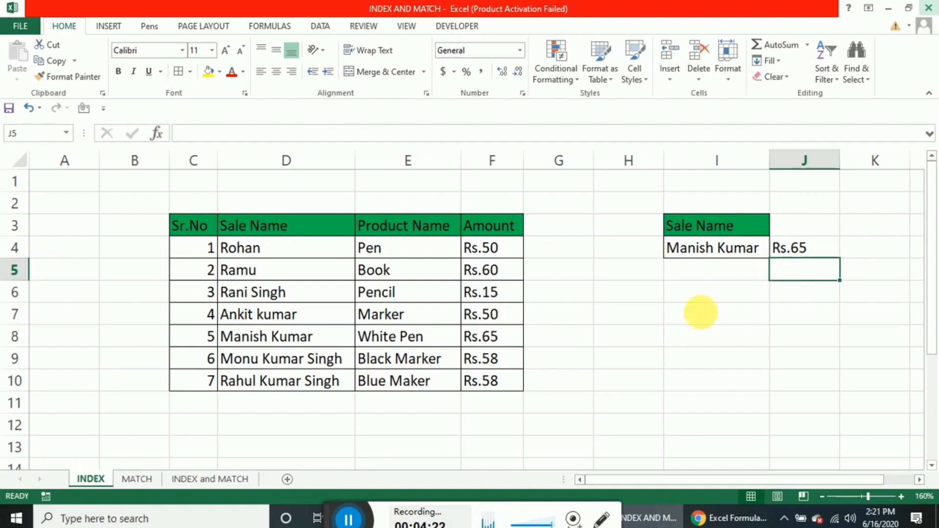
# - On the MATCH sheet, copy the product name Marker from the vertical product table into cell K7
pyautogui.click(142, 479)
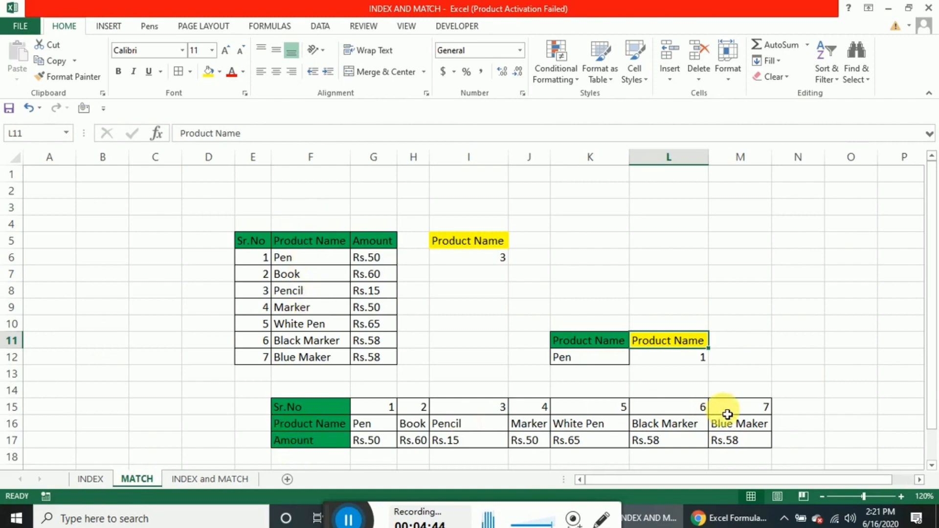
pyautogui.click(488, 261)
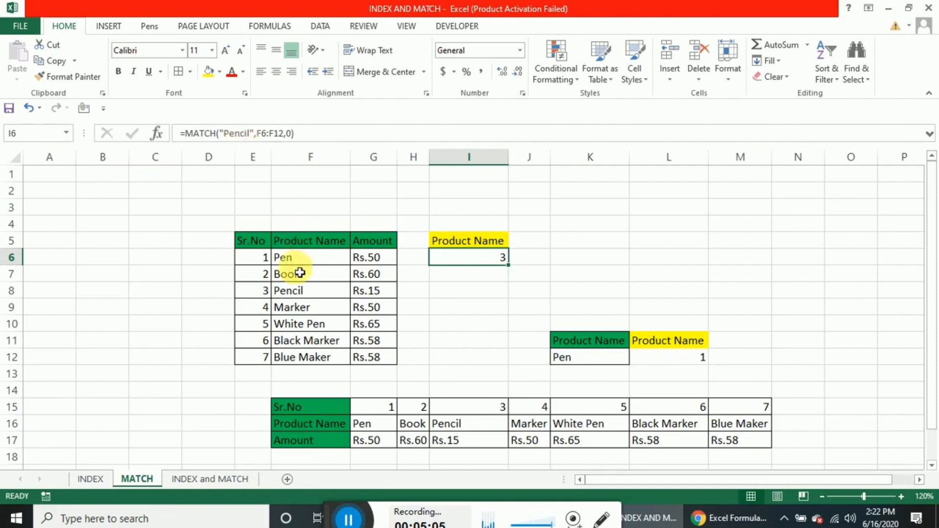
pyautogui.click(298, 311)
pyautogui.hotkey('ctrl', 'c')
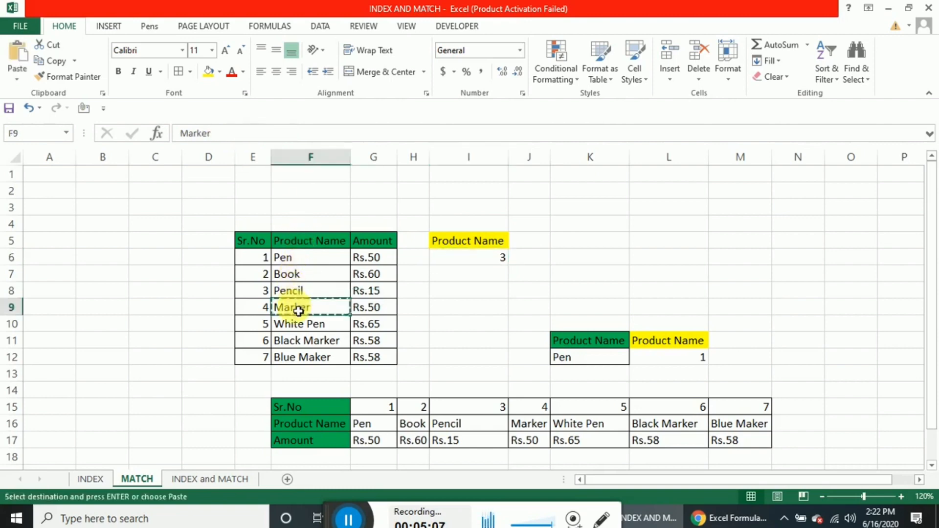
pyautogui.click(575, 273)
pyautogui.hotkey('ctrl', 'v')
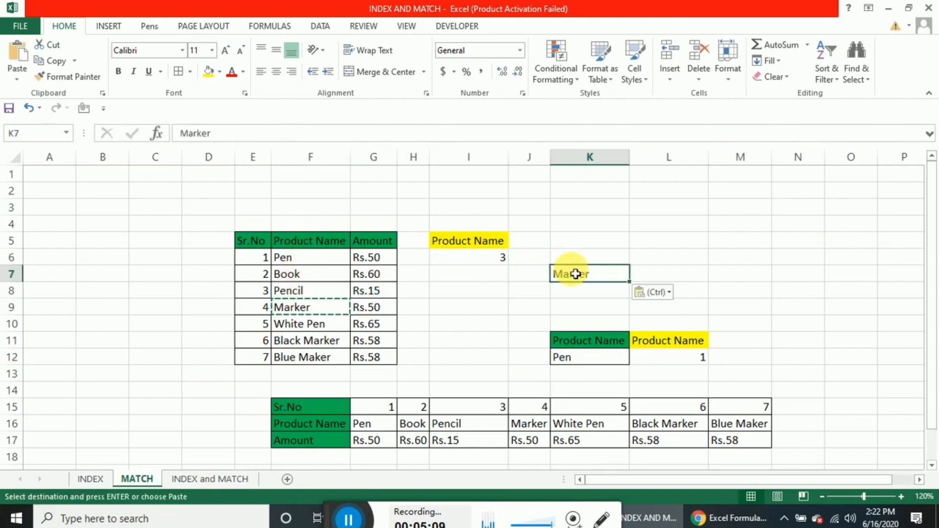
# - Find the position of the product in K7 within the vertical product list by entering =MATCH(K7,F6:F12,0) in L7
pyautogui.click(678, 276)
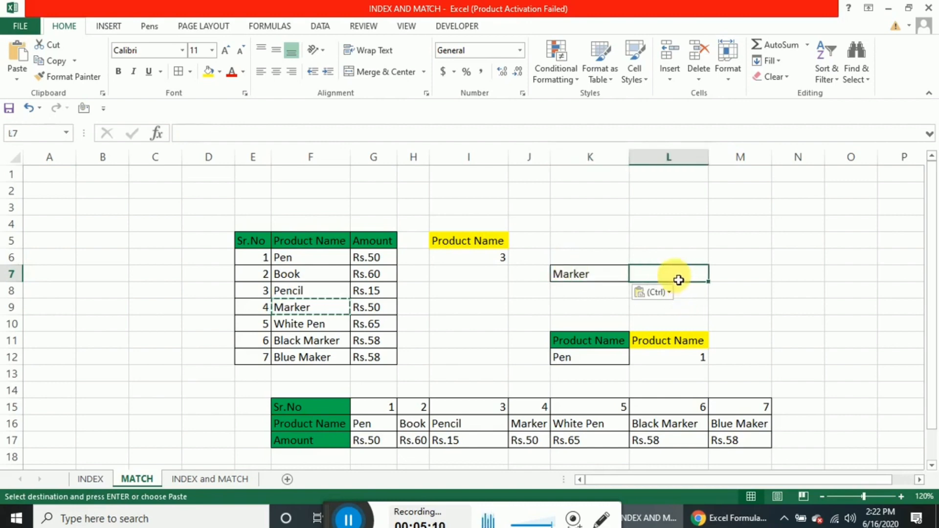
pyautogui.click(498, 263)
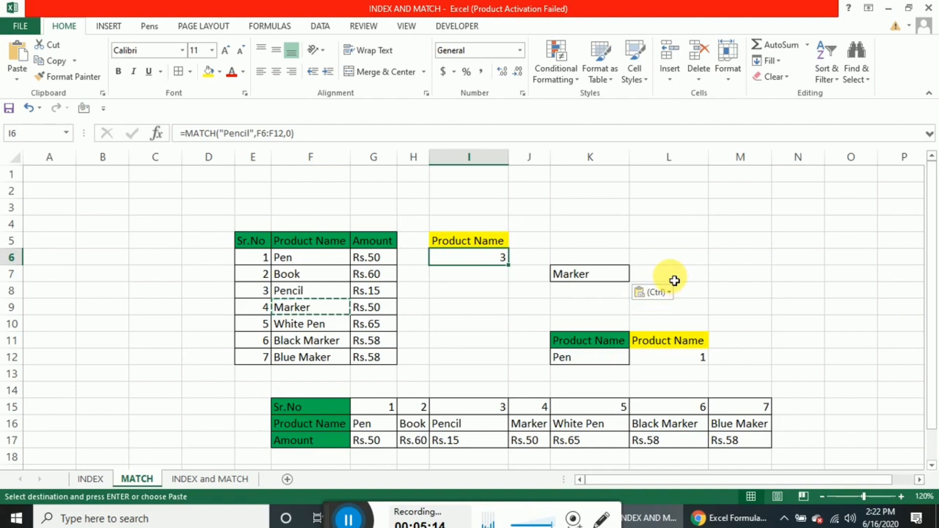
pyautogui.click(674, 280)
pyautogui.write('=mat')
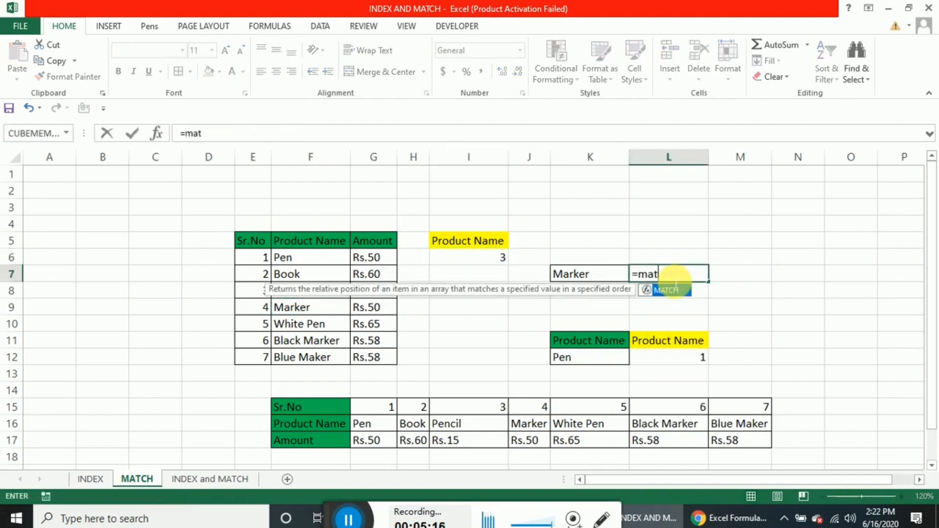
pyautogui.press('Tab')
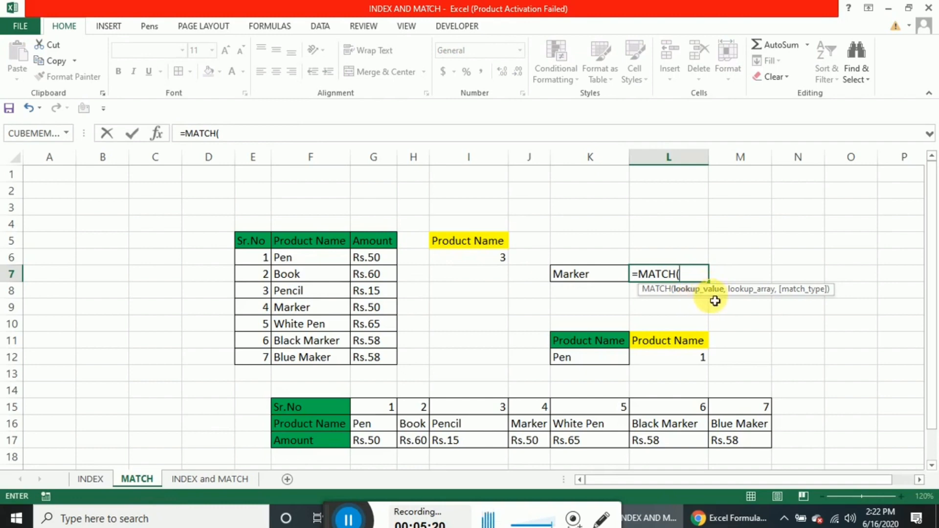
pyautogui.click(601, 275)
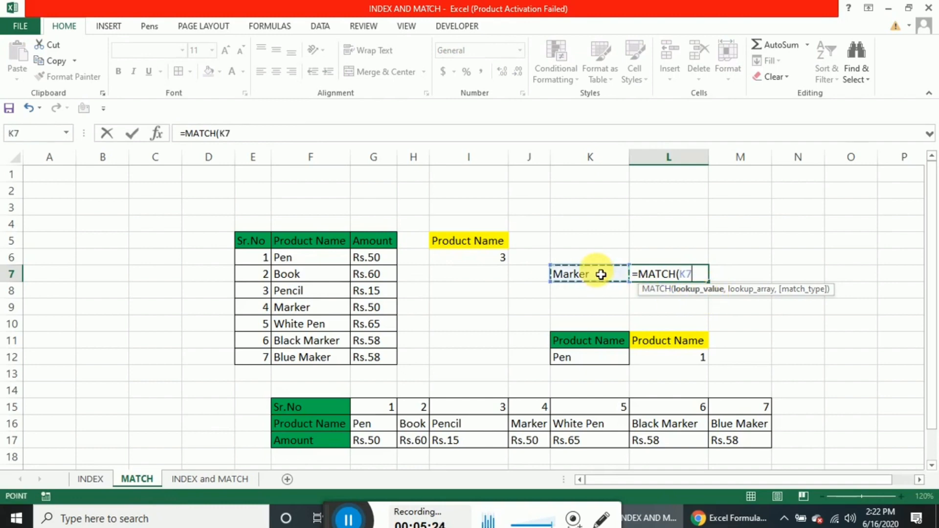
pyautogui.write(',')
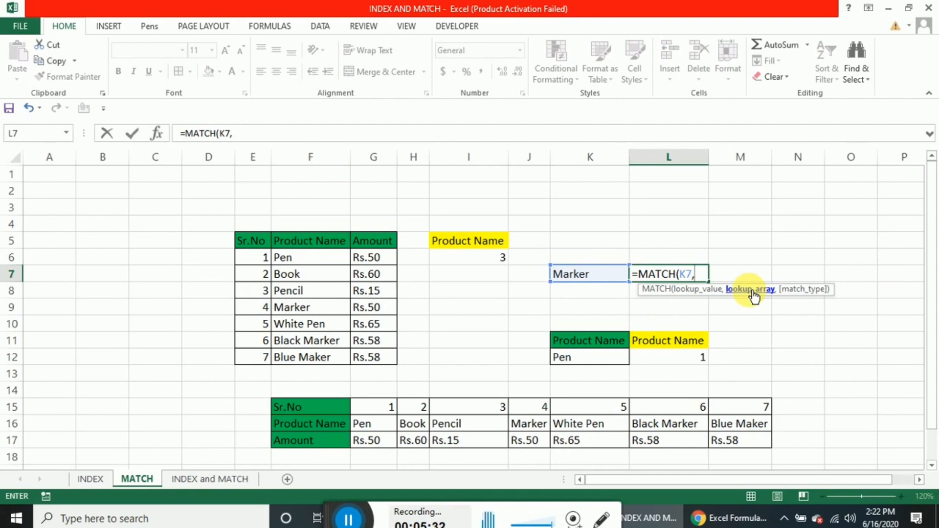
pyautogui.moveTo(335, 258); pyautogui.dragTo(334, 260)
pyautogui.write(',')
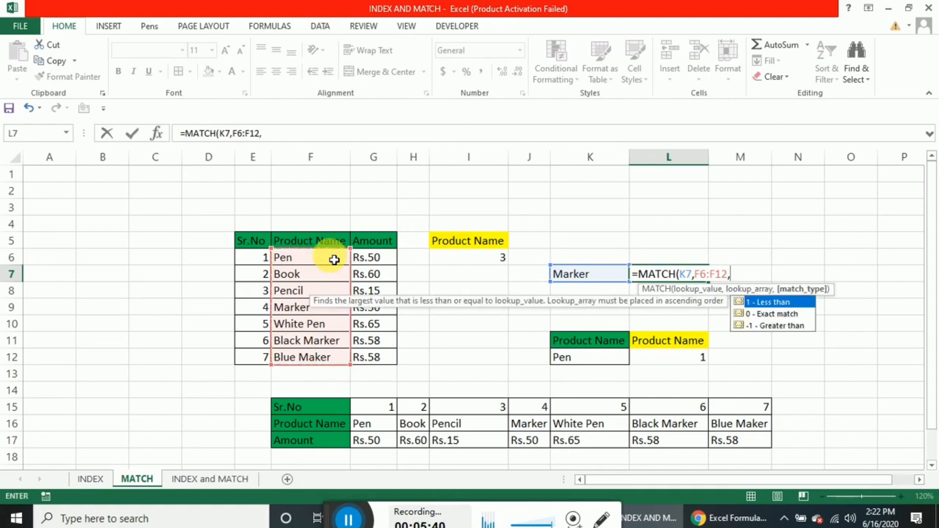
pyautogui.write('0)')
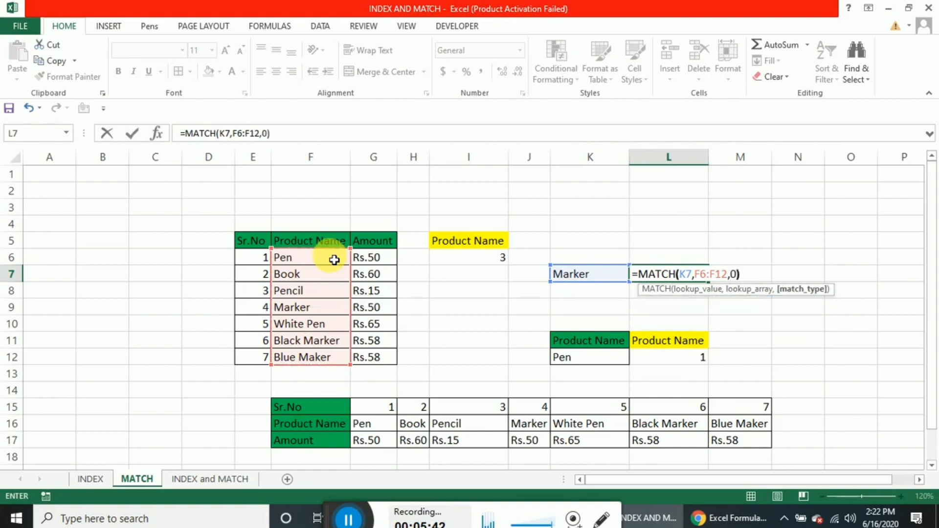
pyautogui.press('Return')
pyautogui.press('Up')
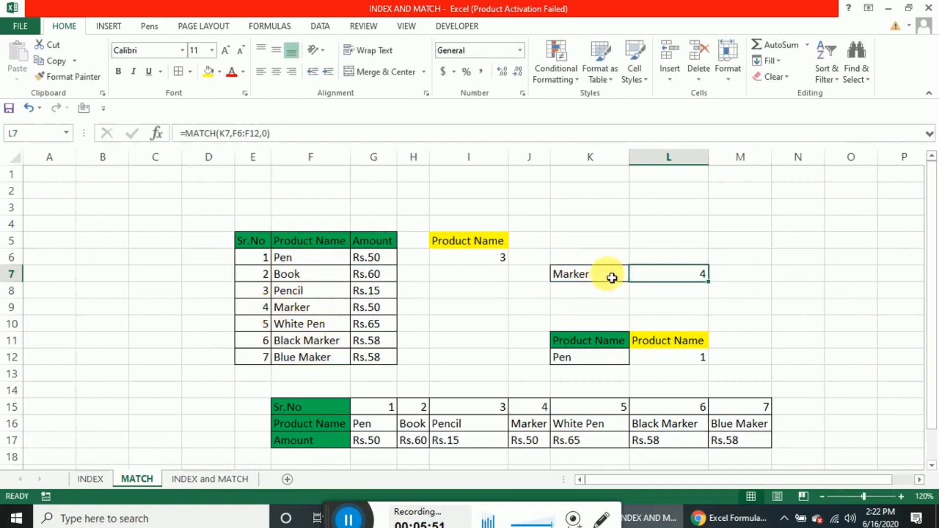
# - Replace the formula in I6 with =MATCH("Book",F6:F12,0) to find Book's position in the vertical product list
pyautogui.click(504, 259)
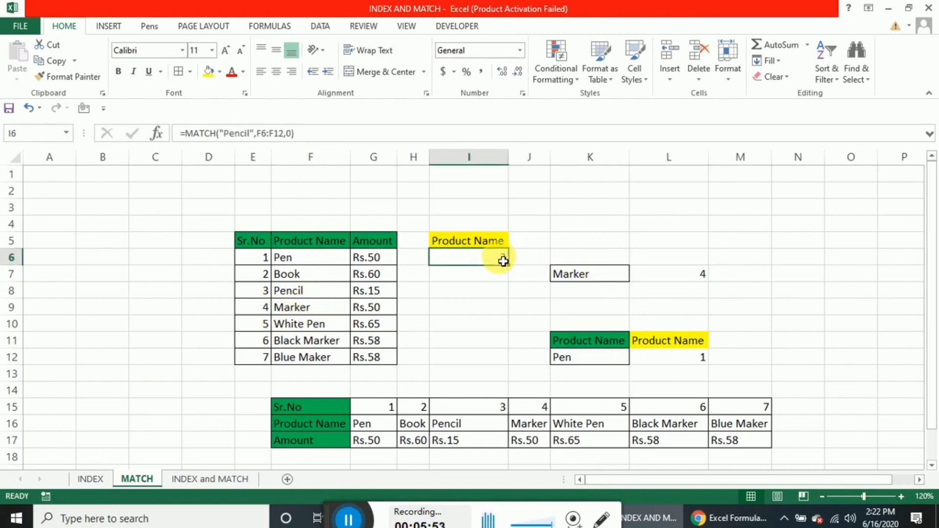
pyautogui.write('=ma')
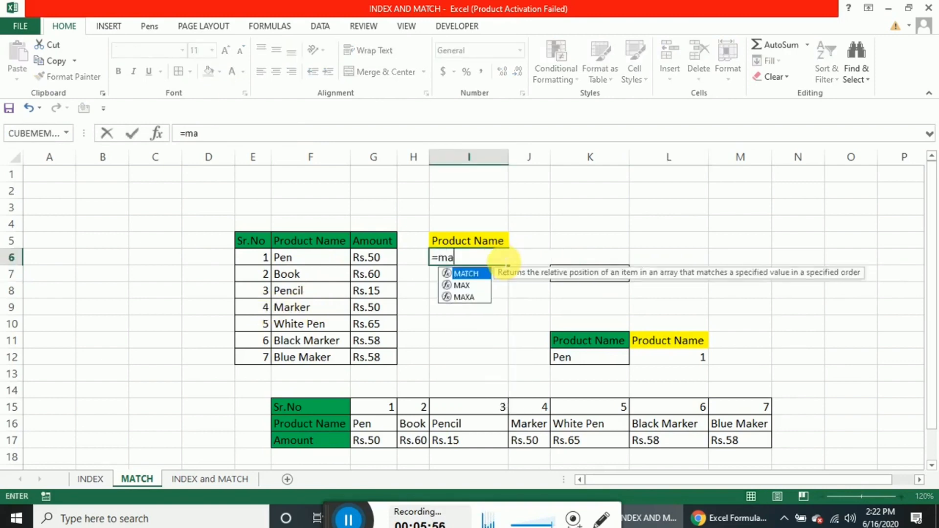
pyautogui.press('Tab')
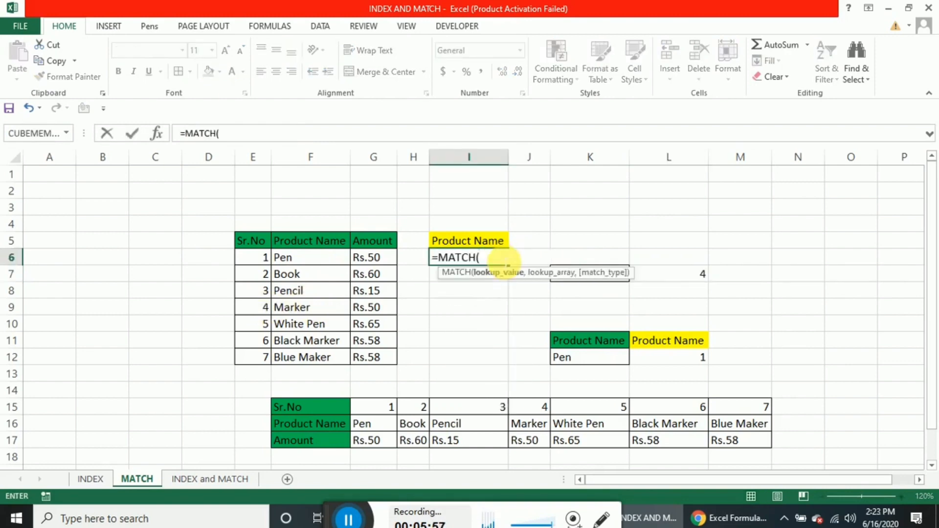
pyautogui.write('"Bokk')
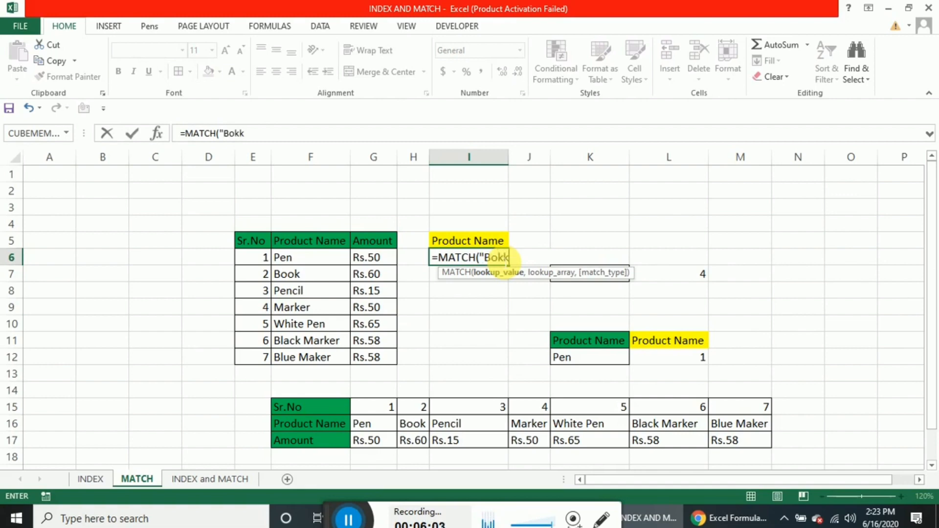
pyautogui.press('BackSpace')
pyautogui.press('BackSpace')
pyautogui.write('ok",')
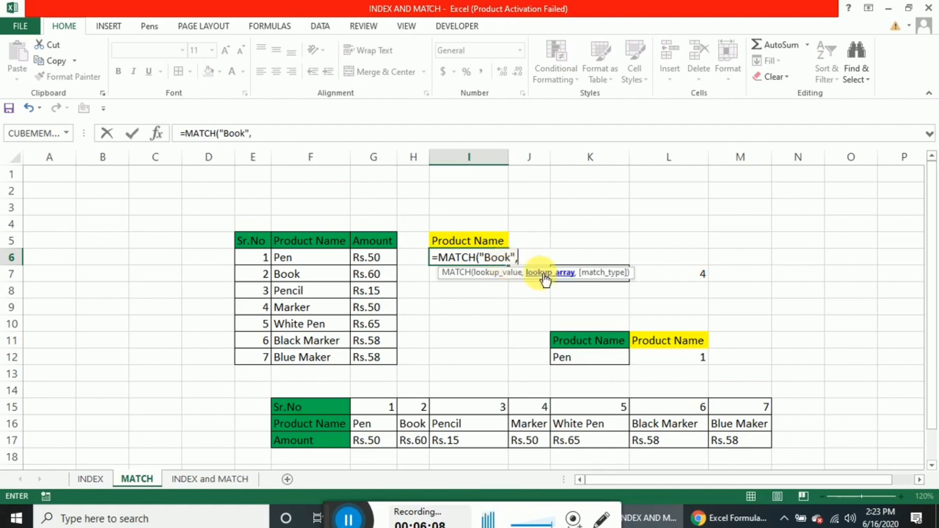
pyautogui.click(313, 264)
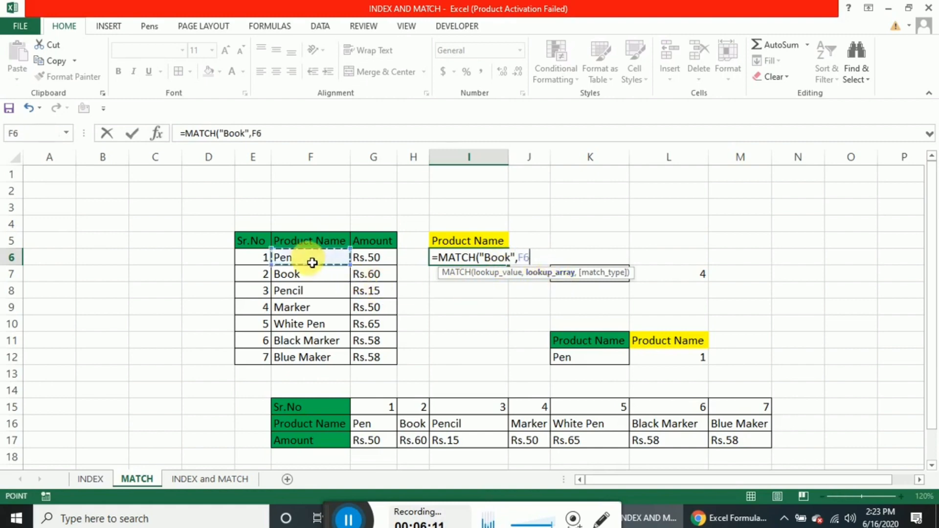
pyautogui.hotkey('ctrl', 'shift', 'Down')
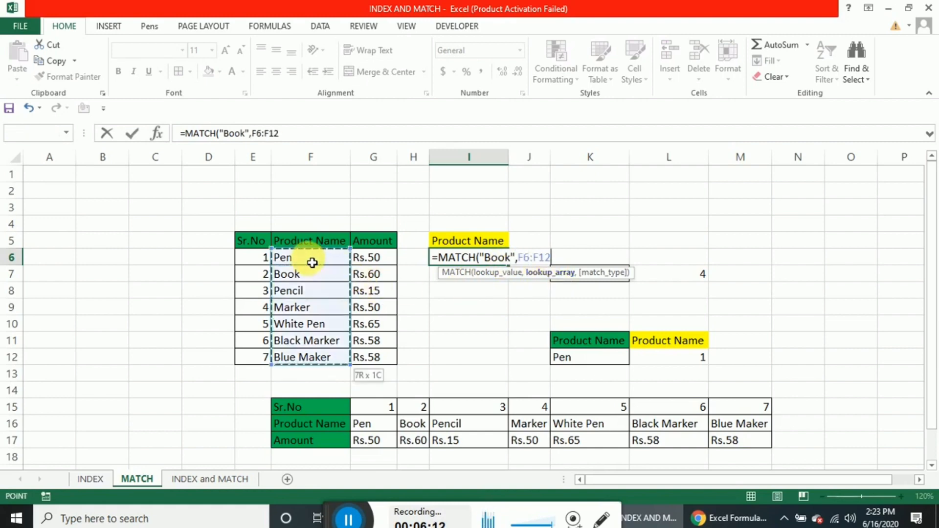
pyautogui.write(',0')
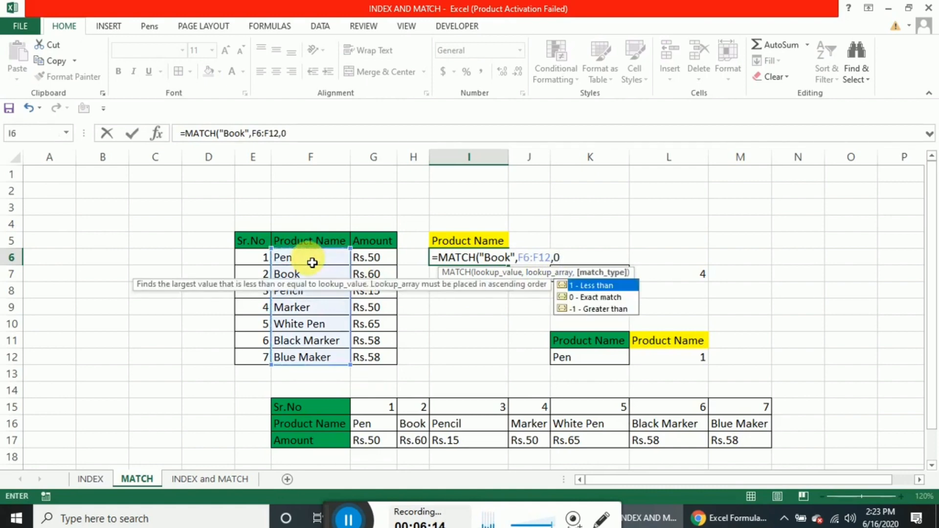
pyautogui.write(')')
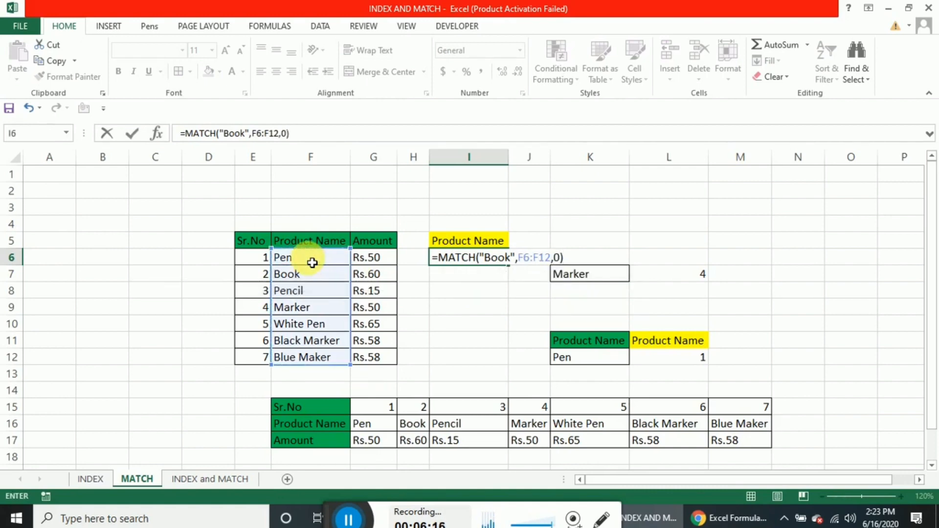
pyautogui.press('Return')
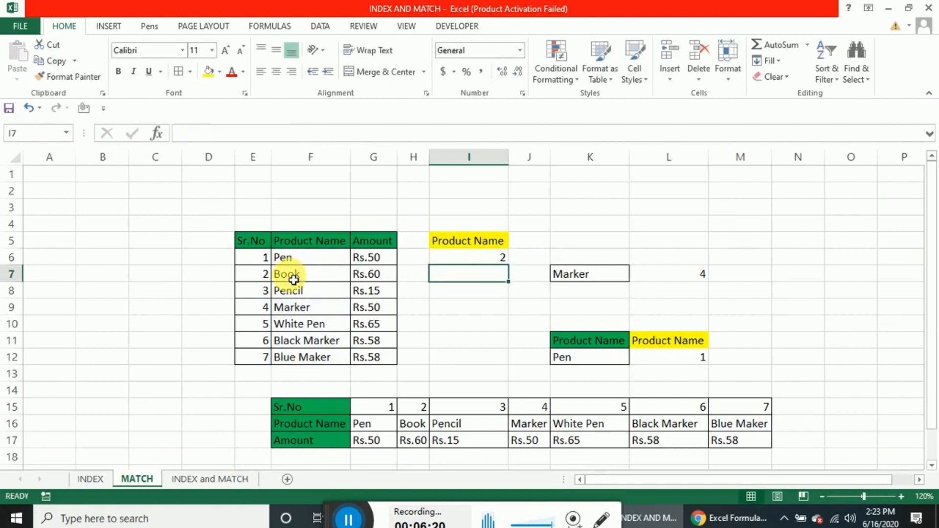
pyautogui.click(292, 275)
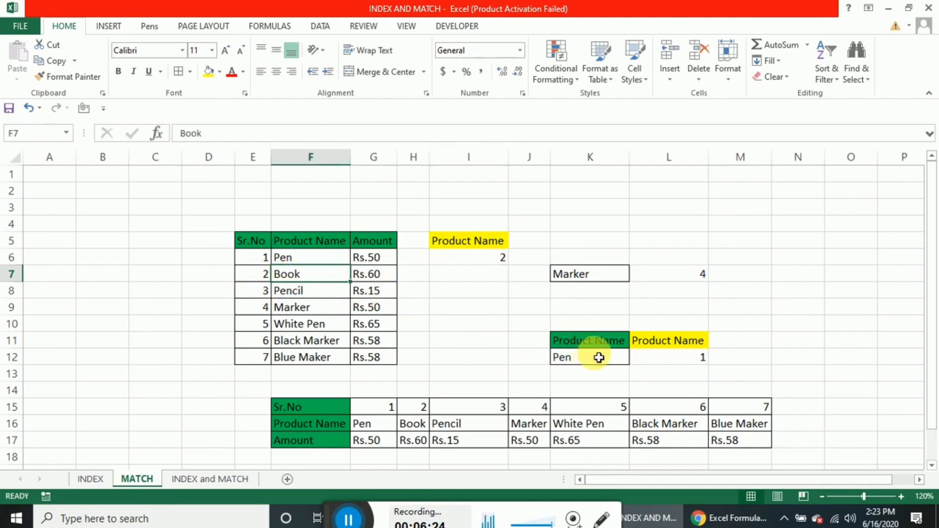
# - Re-enter =MATCH(K12,G16:M16,0) in L12 to find the position of the product in K12 within the horizontal product row
pyautogui.click(659, 358)
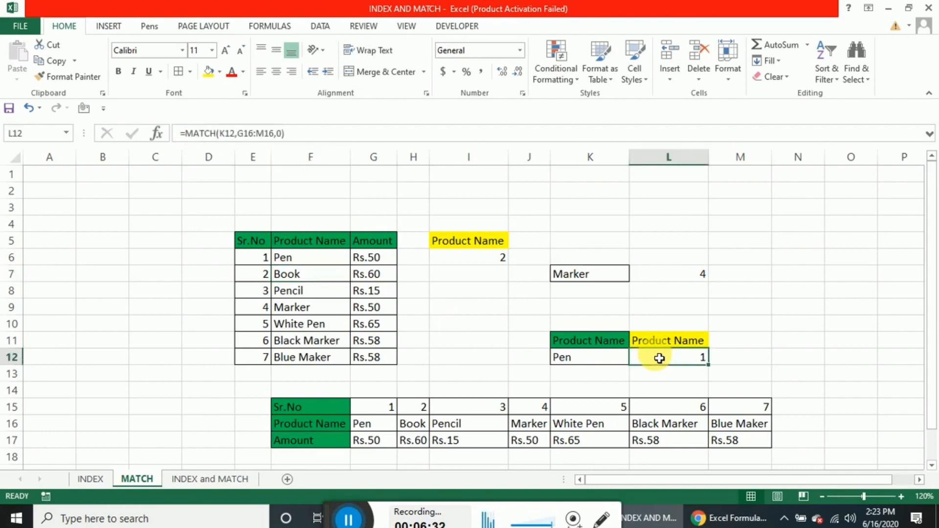
pyautogui.write('=matc')
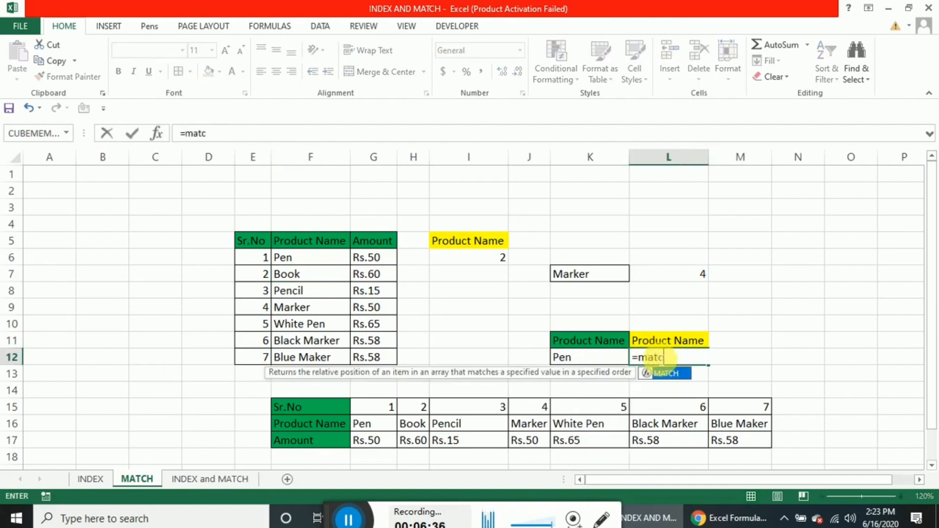
pyautogui.press('Tab')
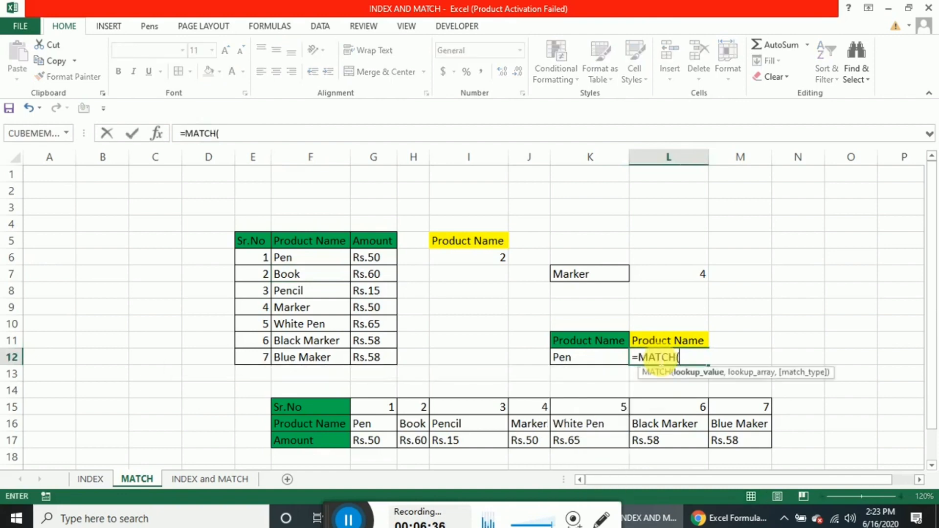
pyautogui.press('Left')
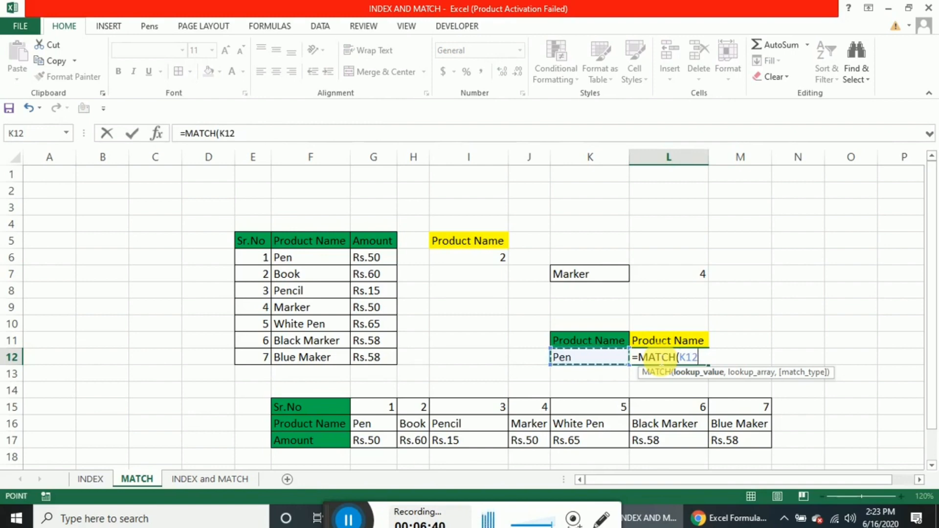
pyautogui.write(',')
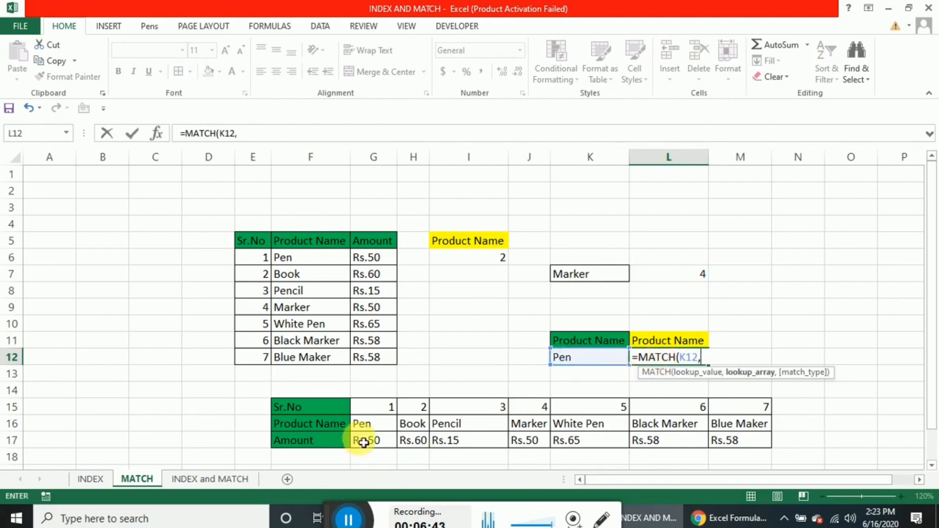
pyautogui.click(364, 425)
pyautogui.hotkey('ctrl', 'shift', 'Right')
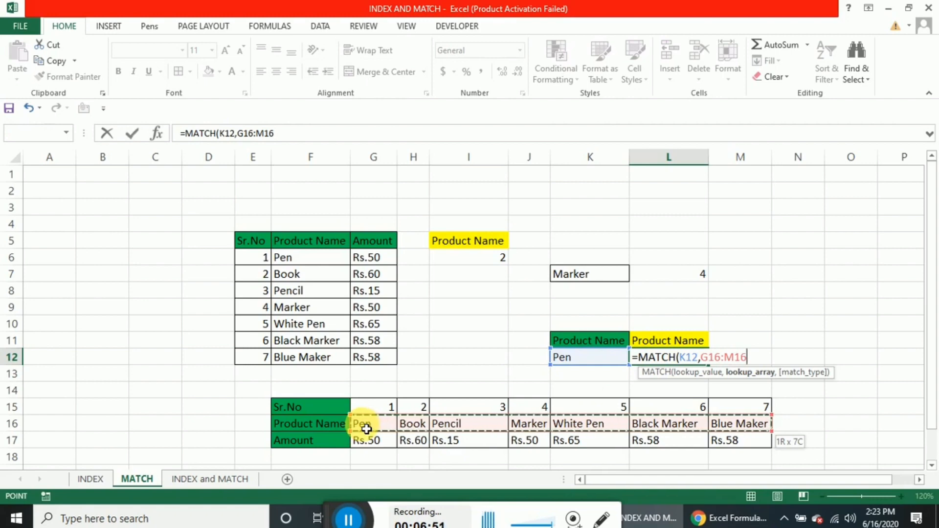
pyautogui.write(',0')
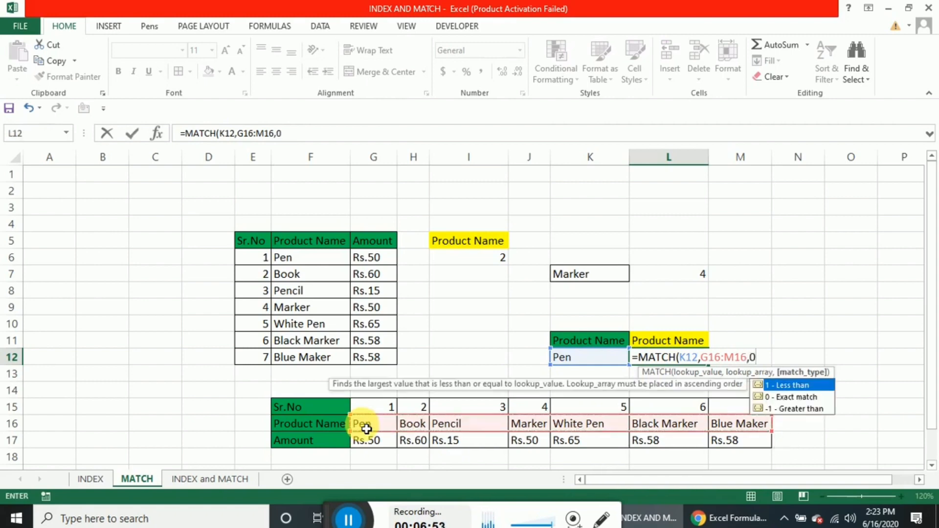
pyautogui.write(')')
pyautogui.press('Return')
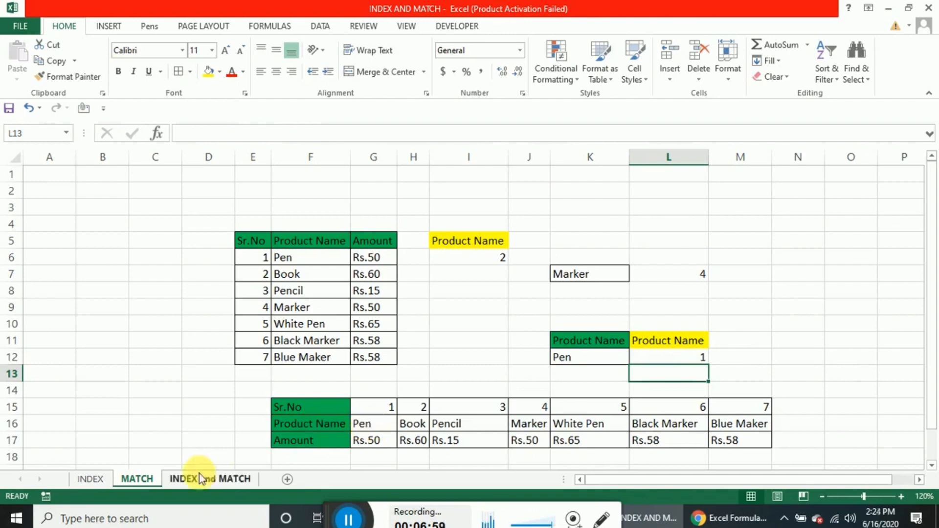
# - On the INDEX and MATCH sheet, examine the amount formula in N6, its product and sale name lookup cells, and the sales table's headers
pyautogui.click(184, 480)
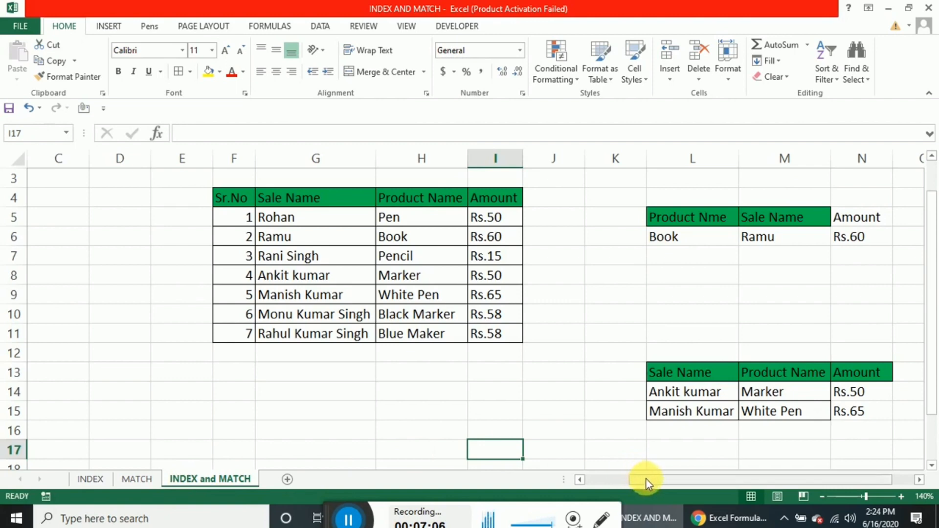
pyautogui.moveTo(647, 480); pyautogui.dragTo(699, 479)
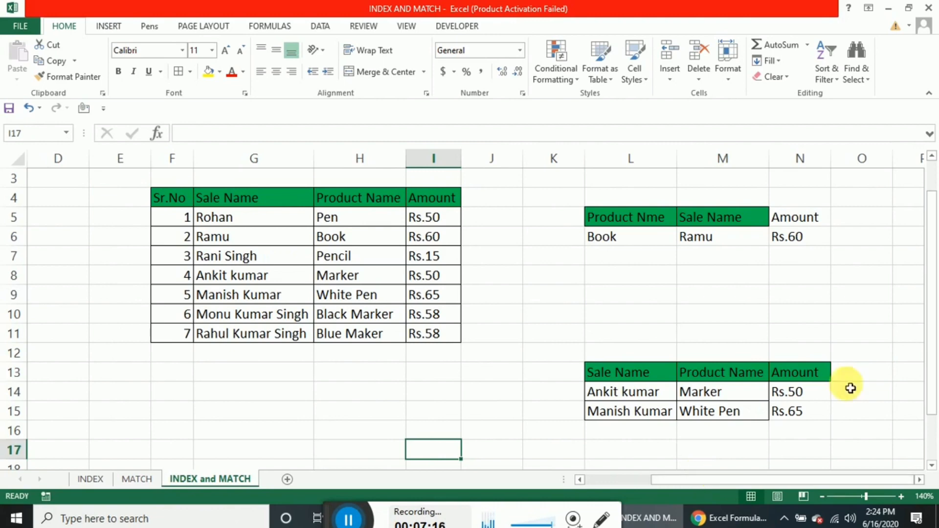
pyautogui.click(810, 244)
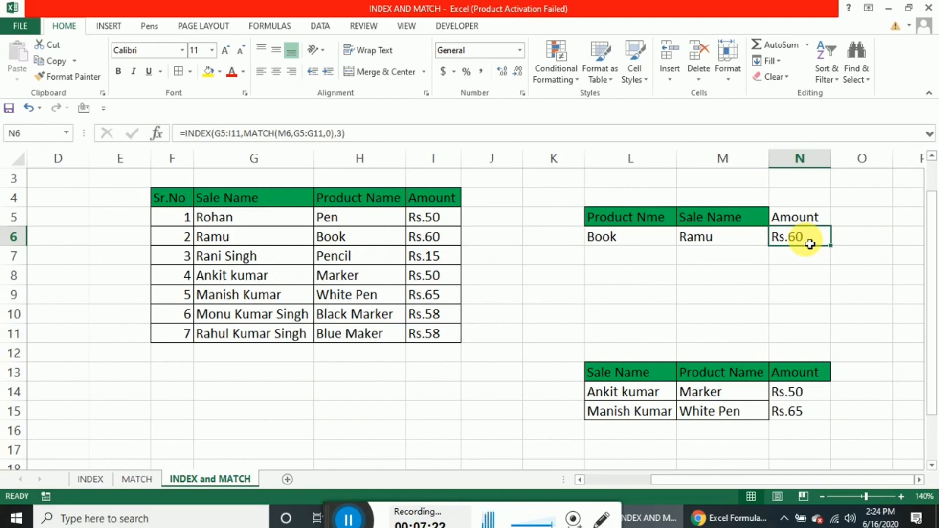
pyautogui.click(614, 221)
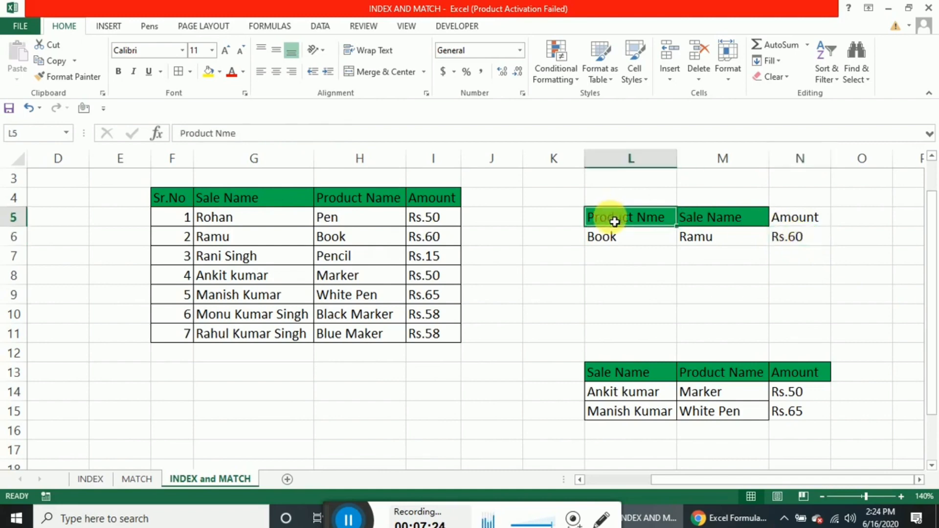
pyautogui.click(610, 239)
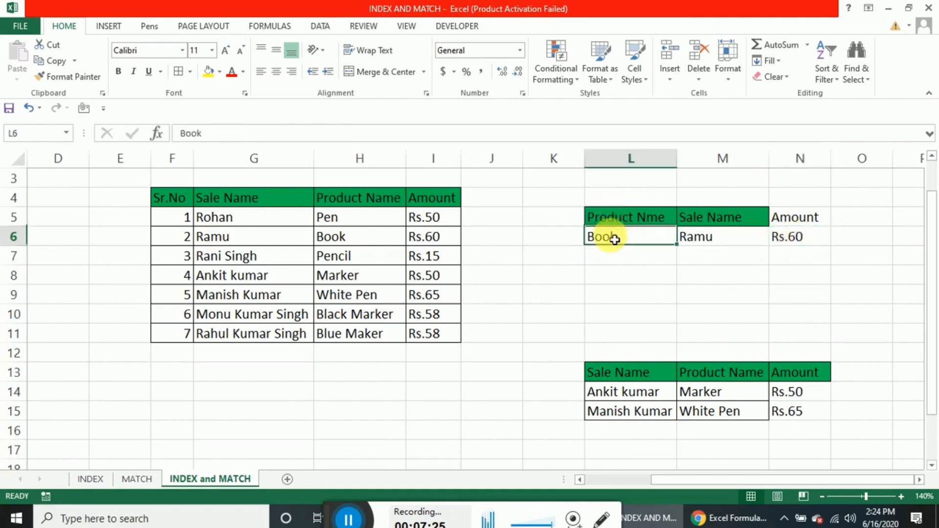
pyautogui.click(704, 215)
pyautogui.click(706, 239)
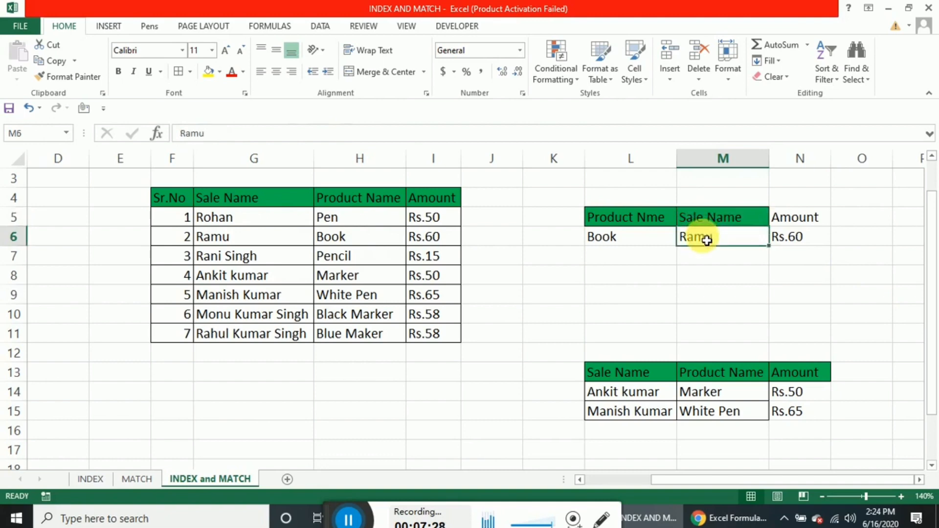
pyautogui.click(229, 203)
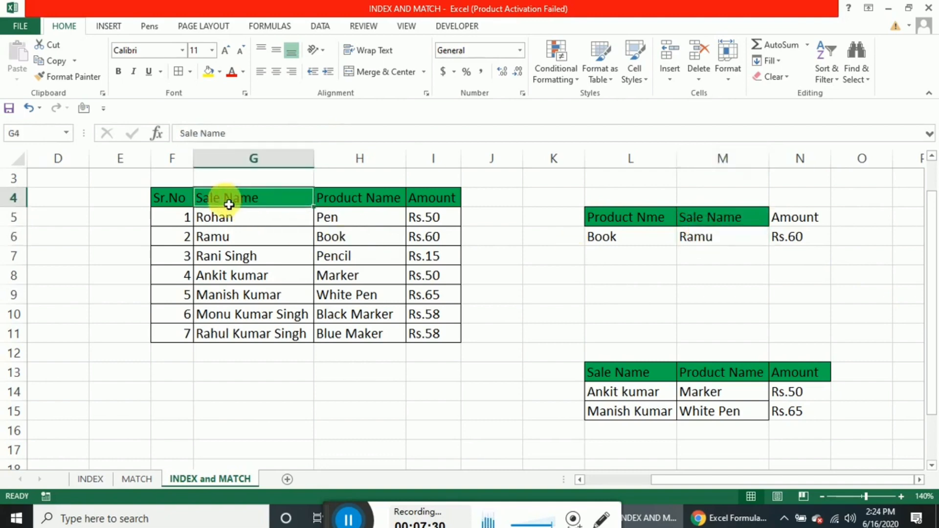
pyautogui.click(347, 201)
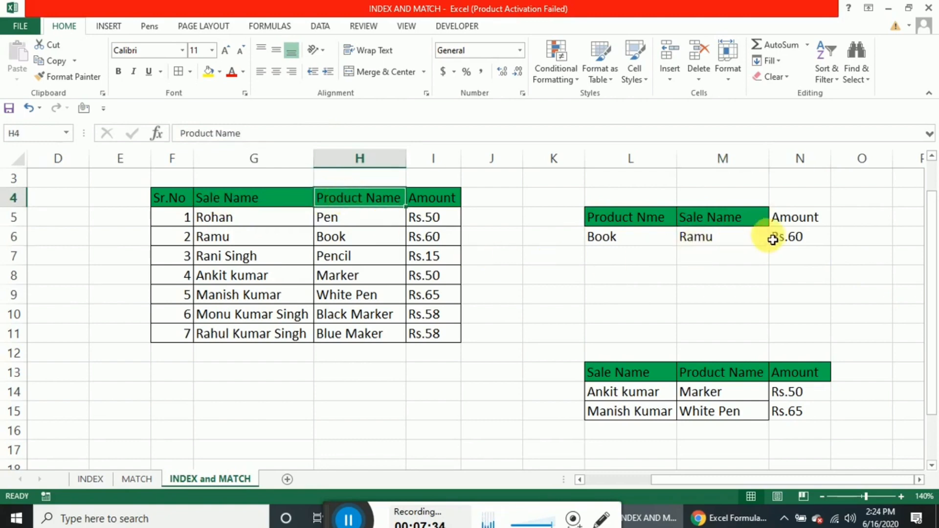
# - Begin a new INDEX formula in N6 using the sales table data G5:I11 as the array
pyautogui.click(805, 235)
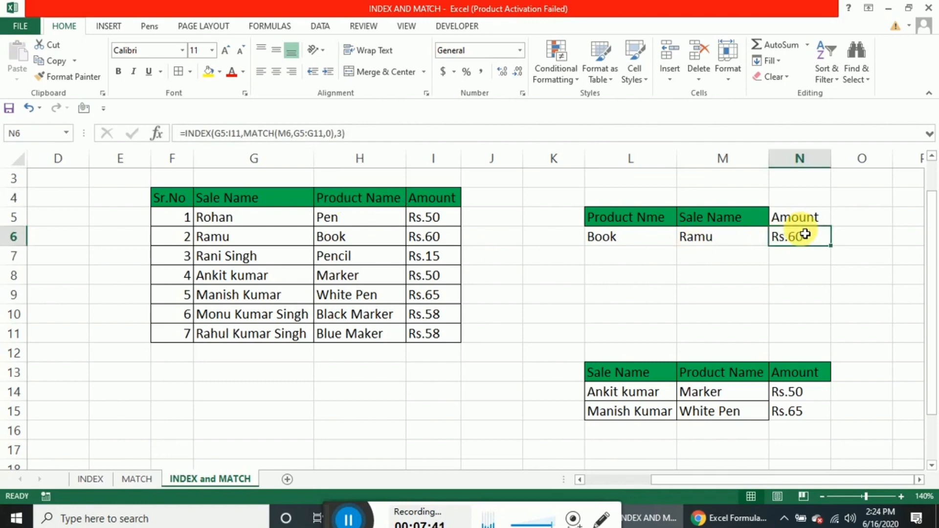
pyautogui.write('=in')
pyautogui.press('Tab')
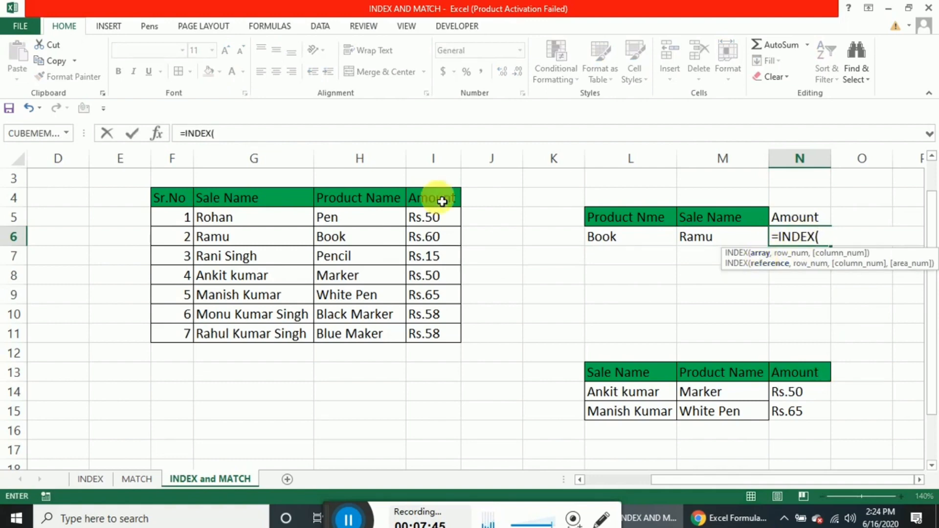
pyautogui.moveTo(211, 221); pyautogui.dragTo(440, 221)
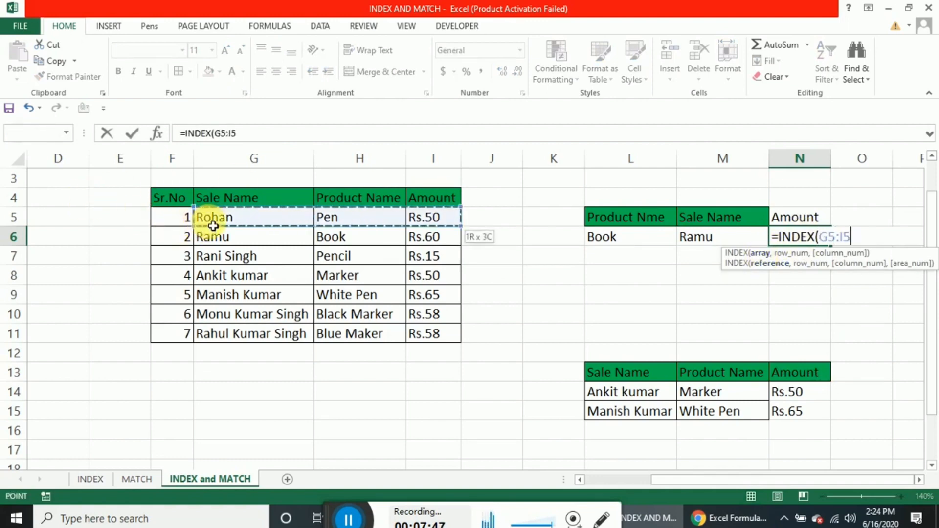
pyautogui.hotkey('ctrl', 'shift', 'Down')
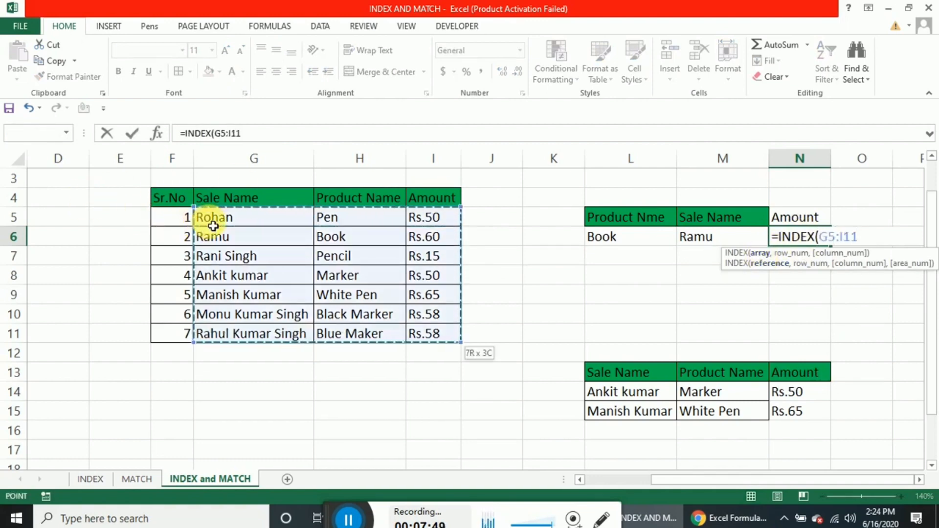
pyautogui.write(',')
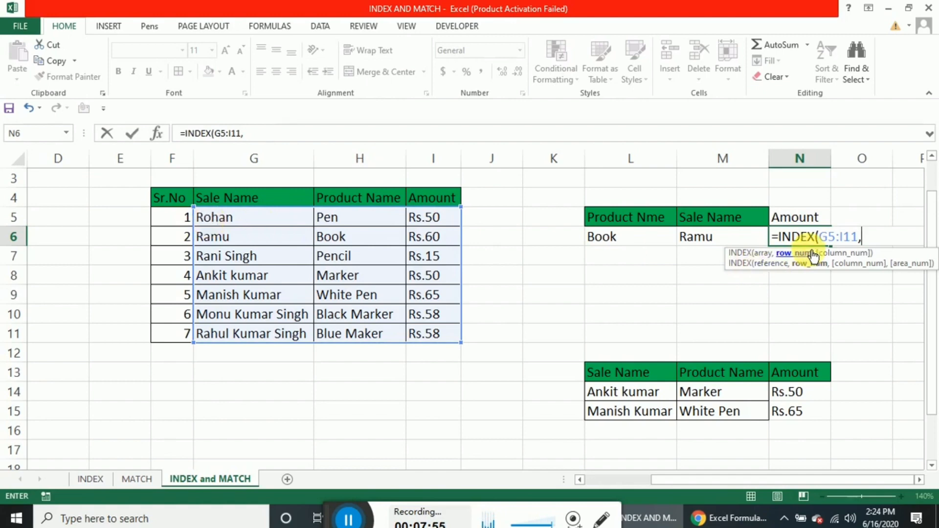
# - Complete the N6 formula with MATCH(M6,G5:G11,0) as the row number and 3 as the column number
pyautogui.write('match')
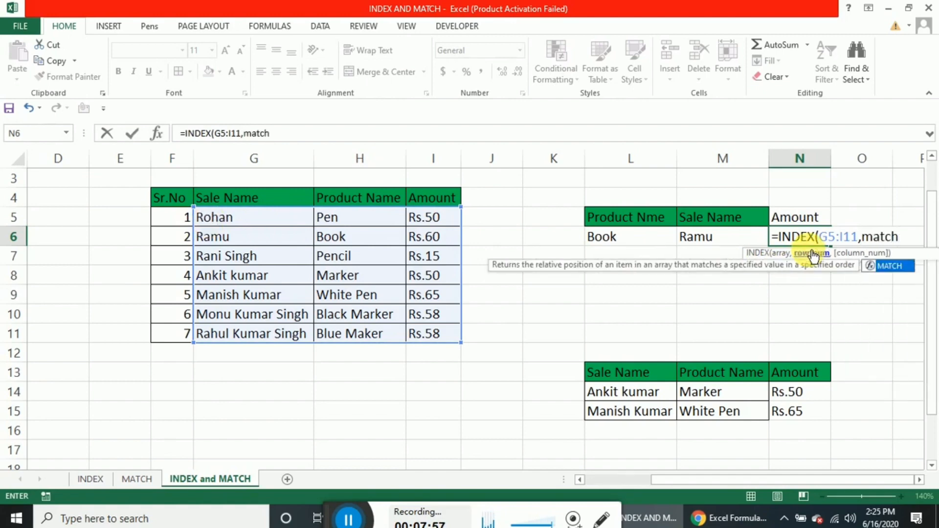
pyautogui.press('Tab')
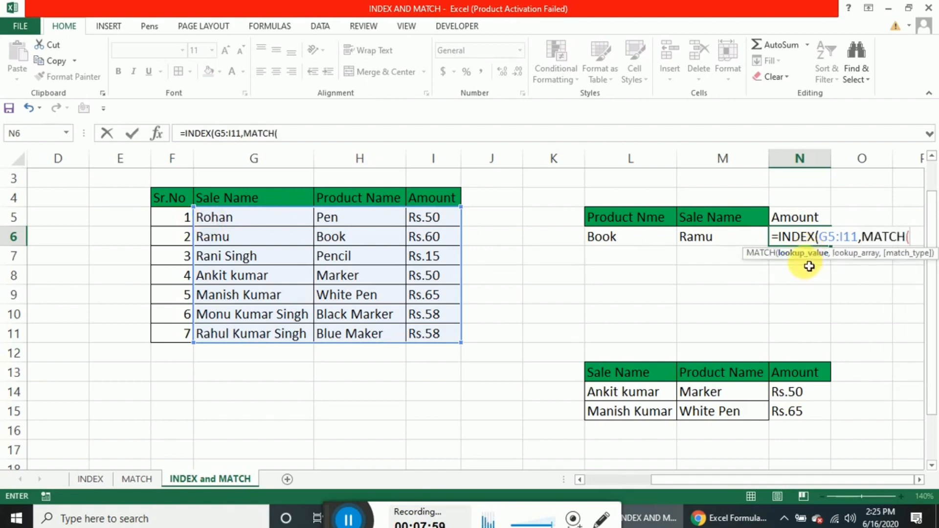
pyautogui.click(715, 244)
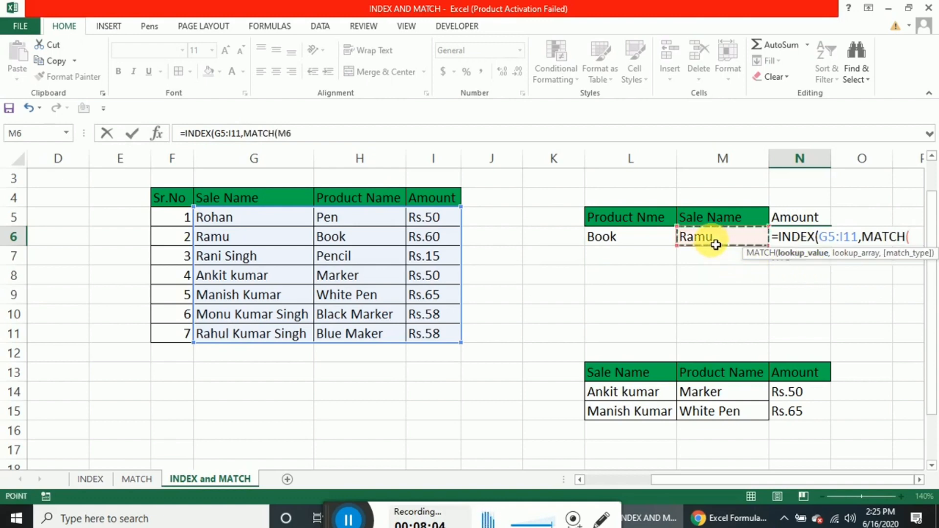
pyautogui.write(',')
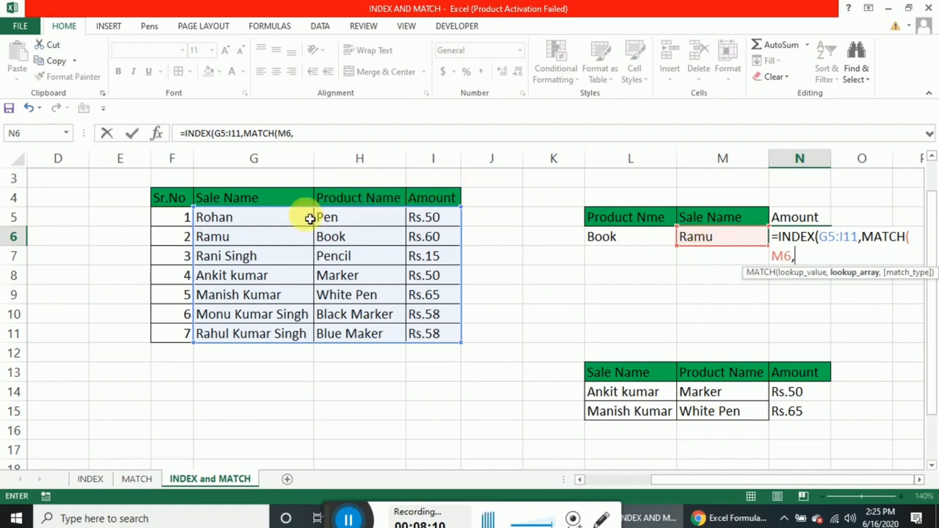
pyautogui.click(272, 221)
pyautogui.hotkey('ctrl', 'shift', 'Down')
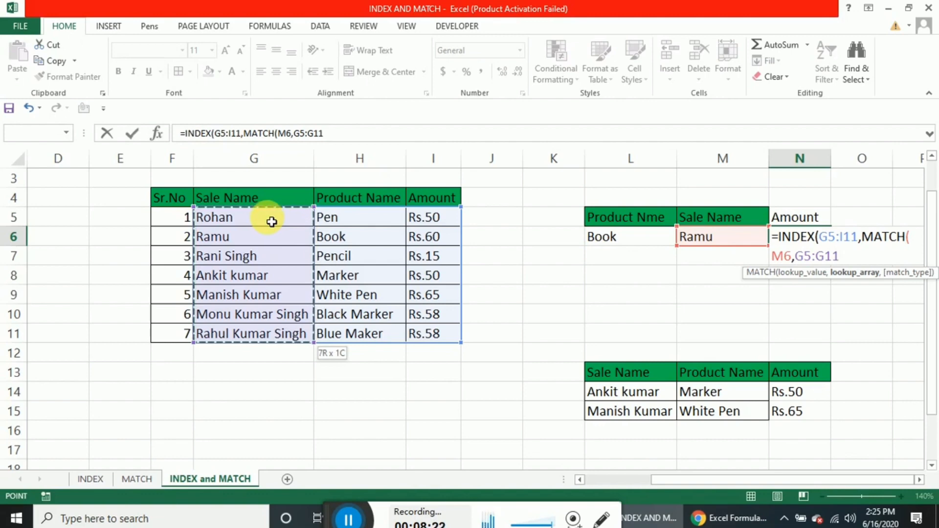
pyautogui.write(',')
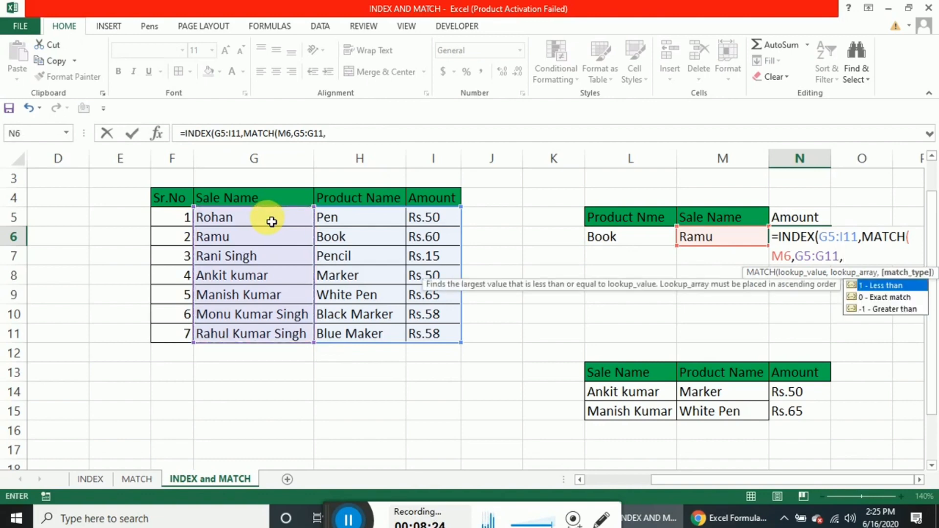
pyautogui.write('0')
pyautogui.write(')')
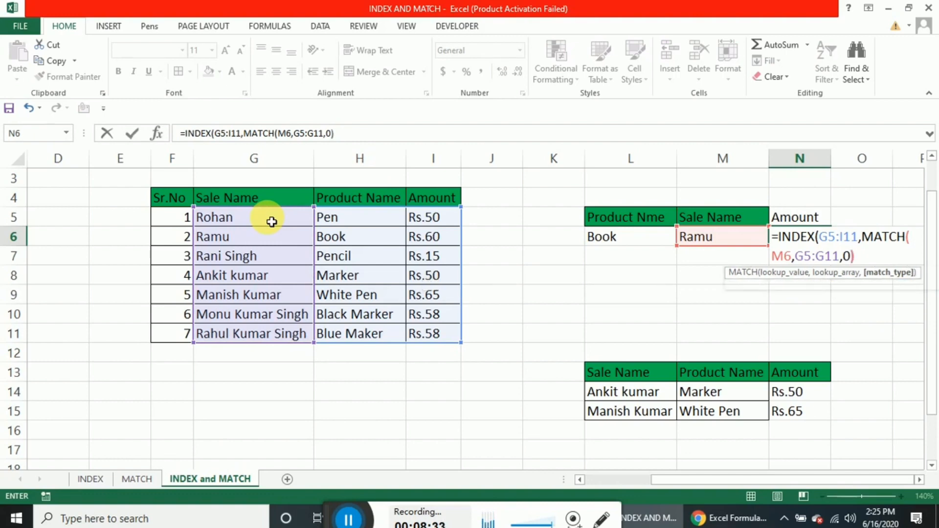
pyautogui.write(',')
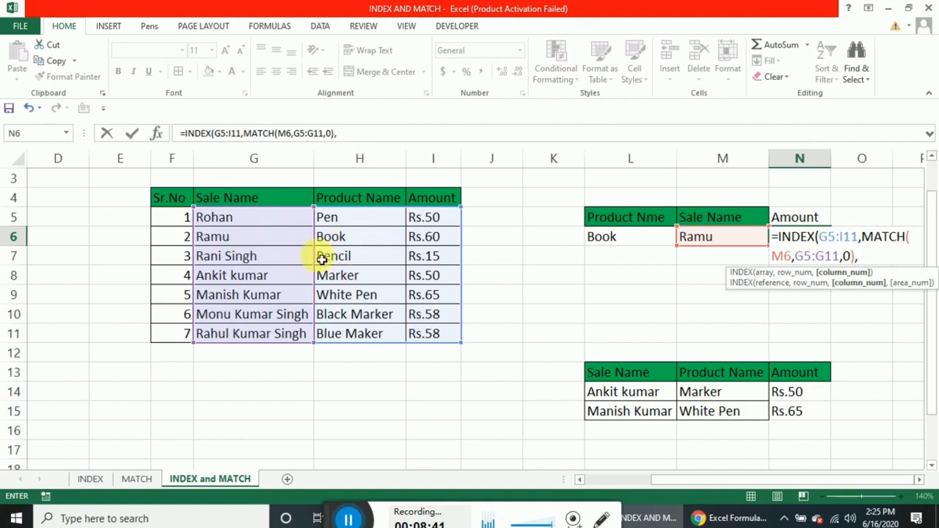
pyautogui.write('3')
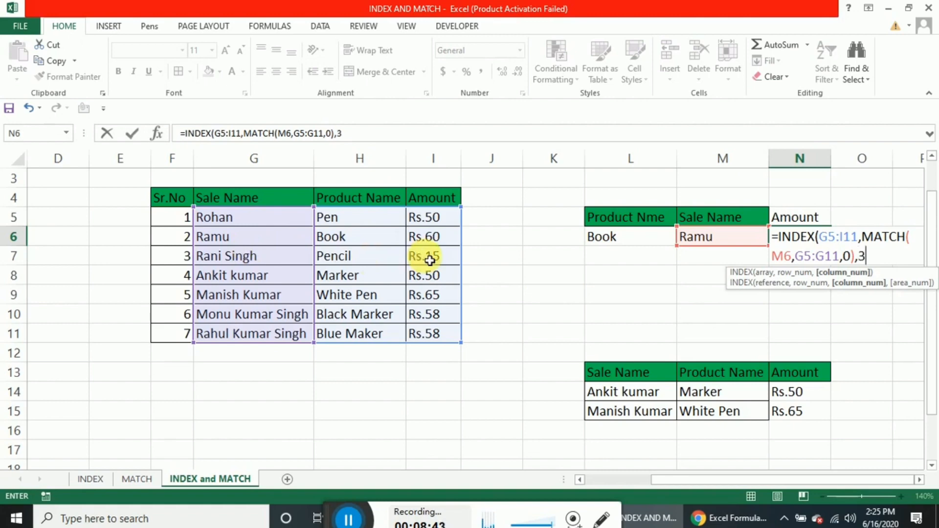
pyautogui.write(')')
pyautogui.press('Return')
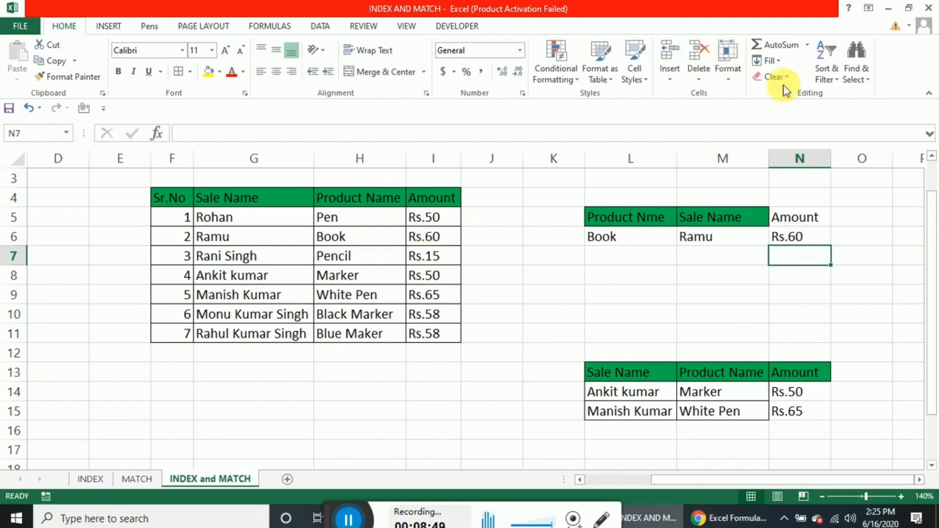
# - Change the column number in the N6 INDEX formula to 2 to return the product name
pyautogui.click(794, 237)
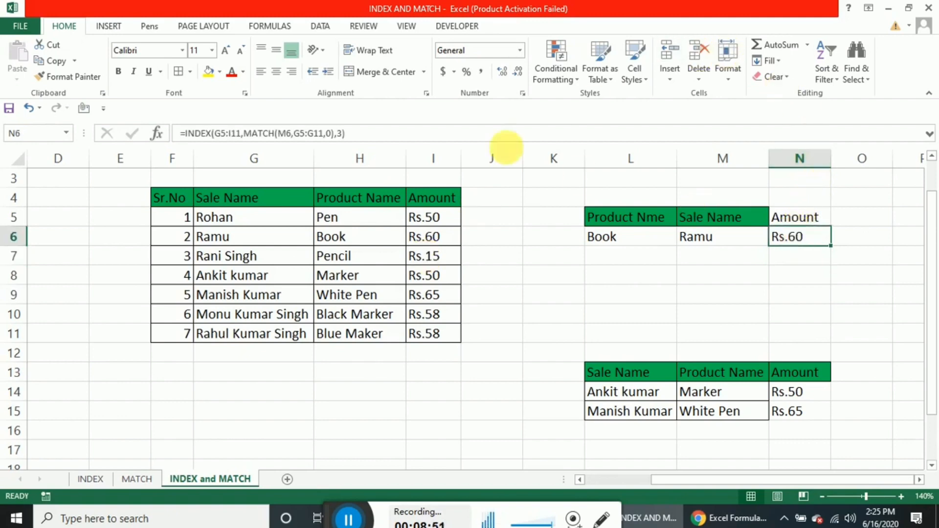
pyautogui.click(345, 133)
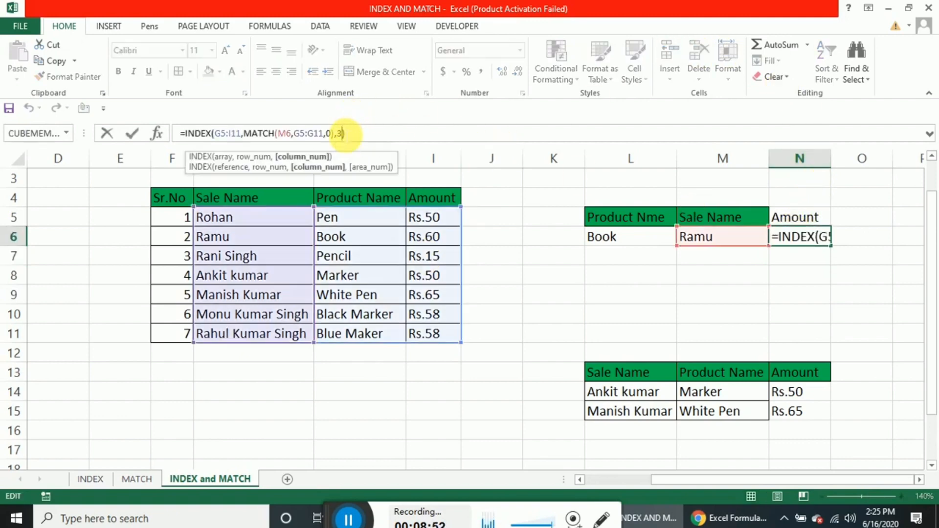
pyautogui.press('BackSpace')
pyautogui.write('2')
pyautogui.press('Return')
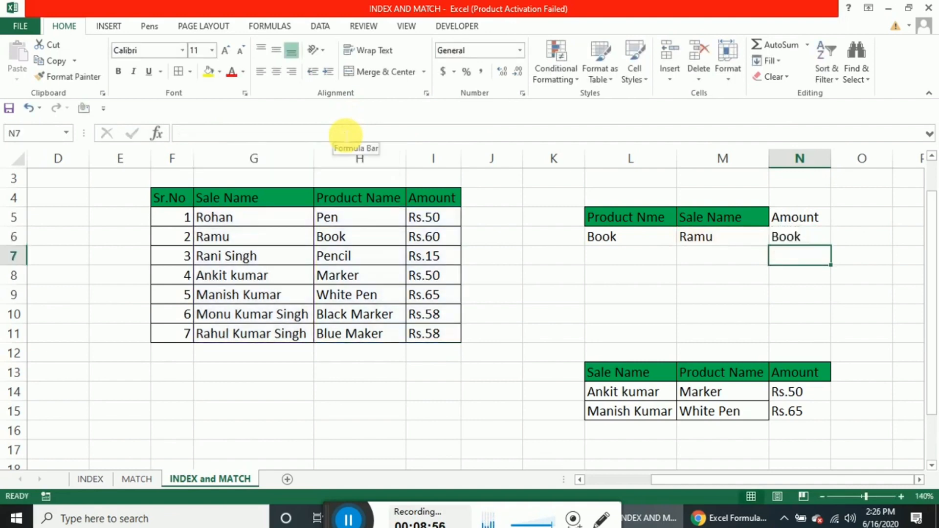
# - Set the column number in the N6 INDEX formula back to 3 to return the amount
pyautogui.press('Up')
pyautogui.click(344, 133)
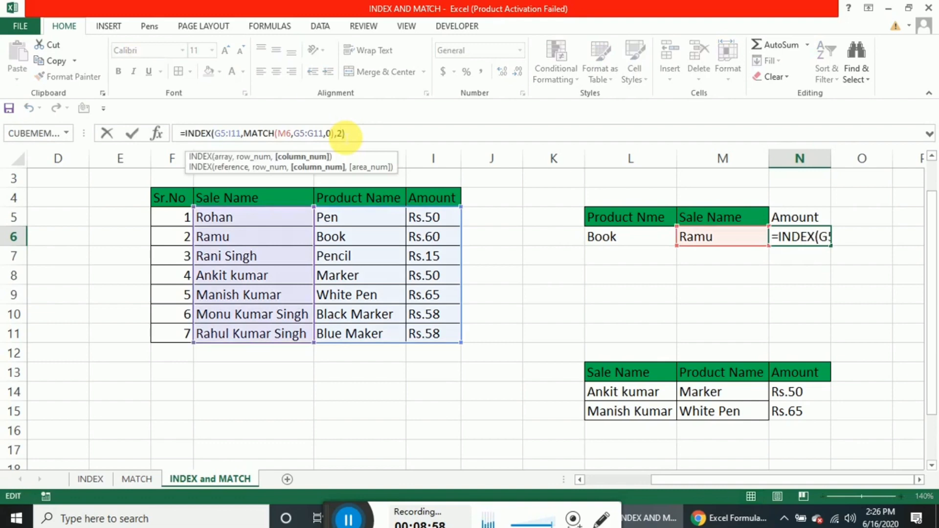
pyautogui.press('BackSpace')
pyautogui.write('3')
pyautogui.press('Return')
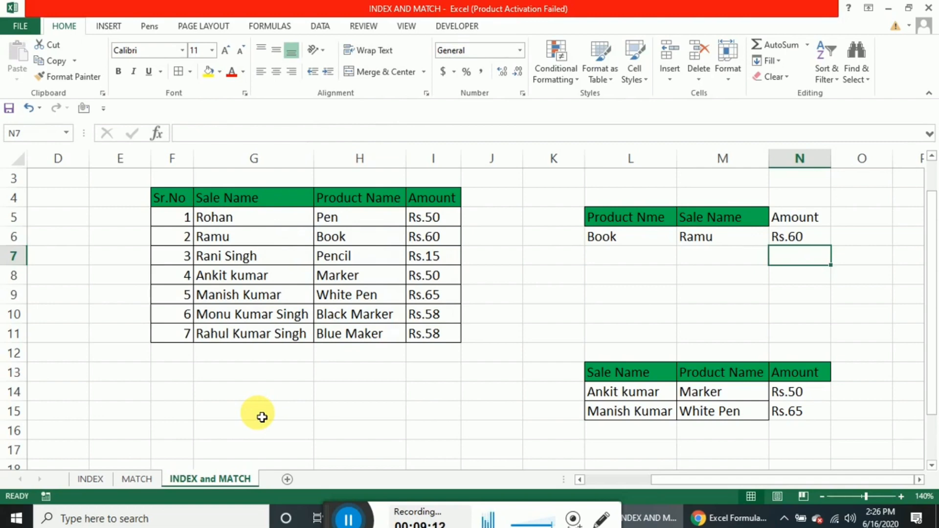
# - Review the second lookup table's entries, and begin a new INDEX formula in N14 with G5:I11 as the array
pyautogui.click(777, 416)
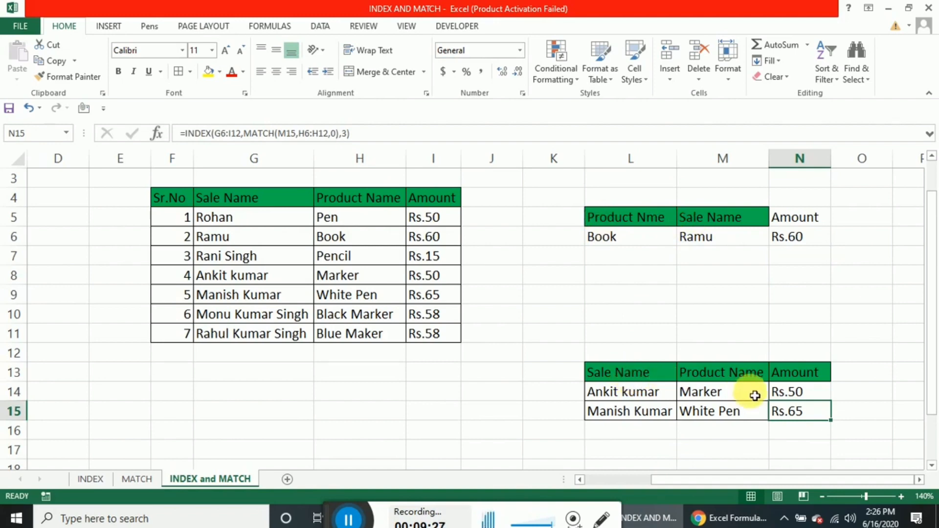
pyautogui.click(798, 393)
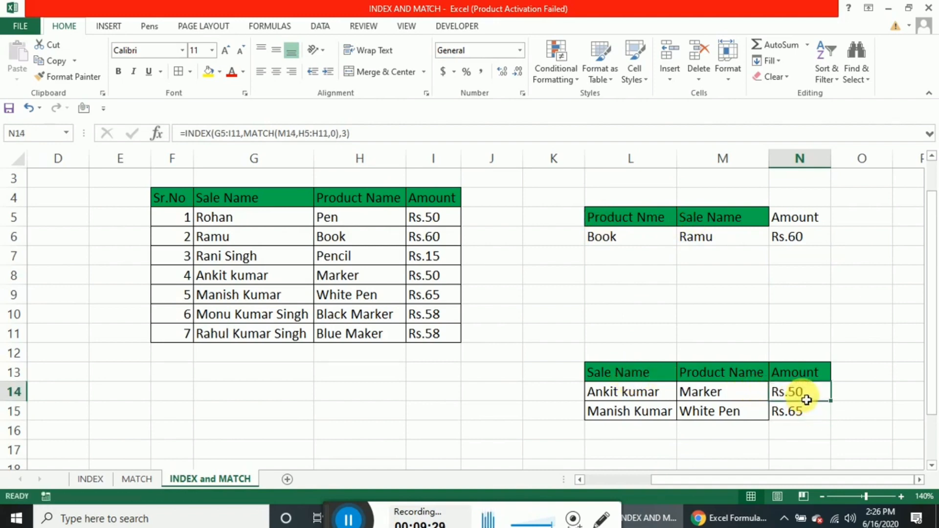
pyautogui.click(652, 397)
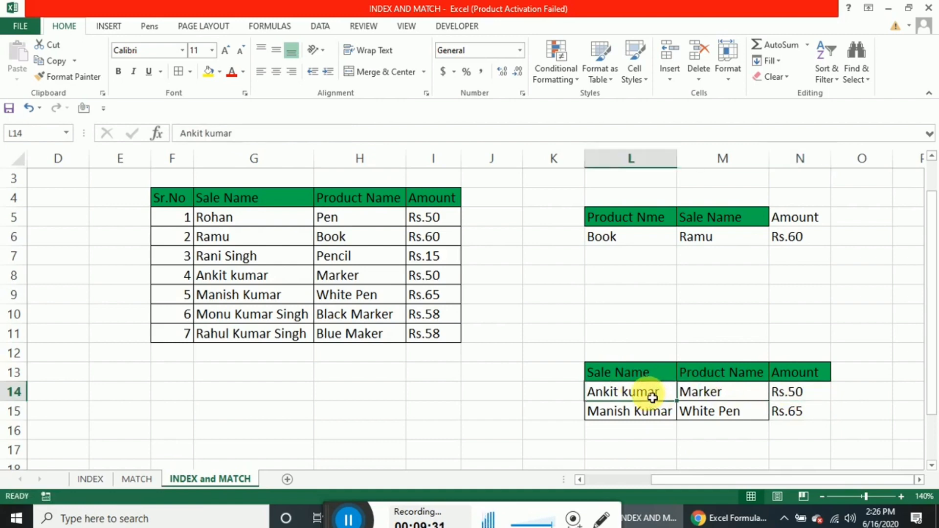
pyautogui.click(714, 397)
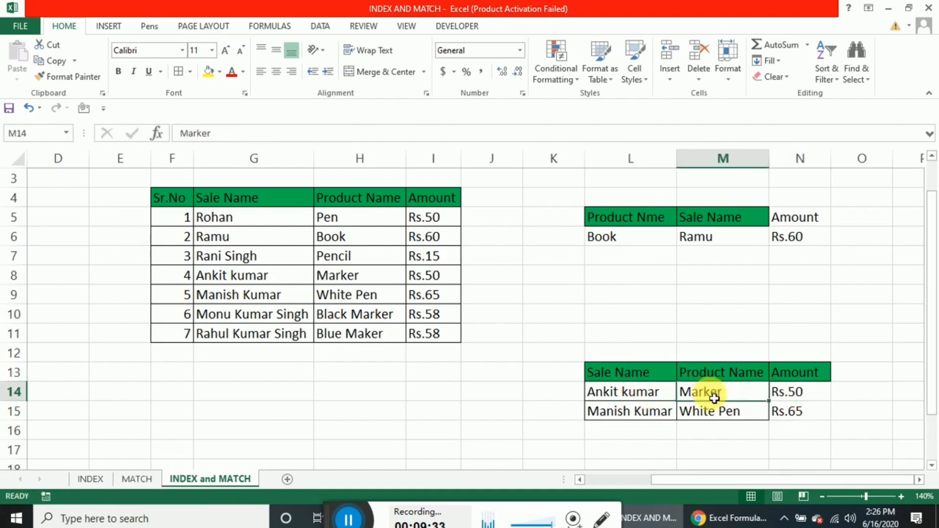
pyautogui.click(799, 396)
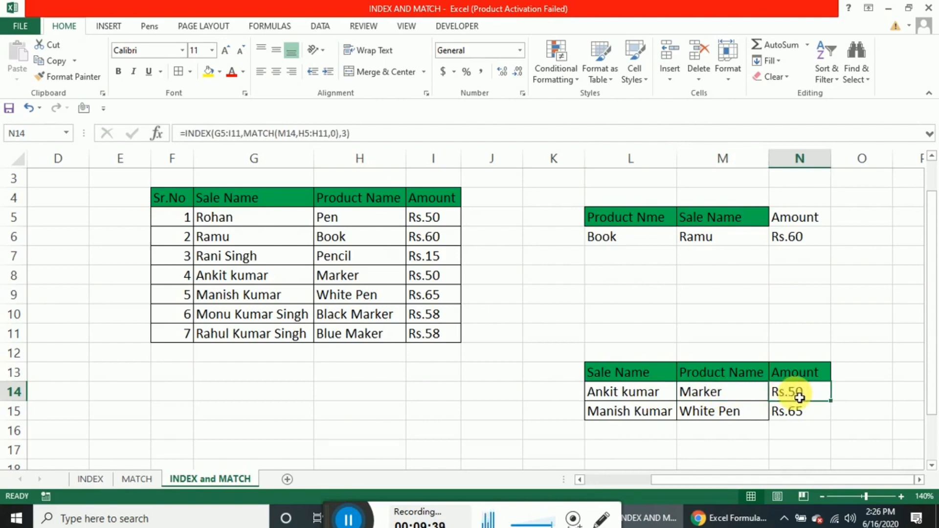
pyautogui.write('=')
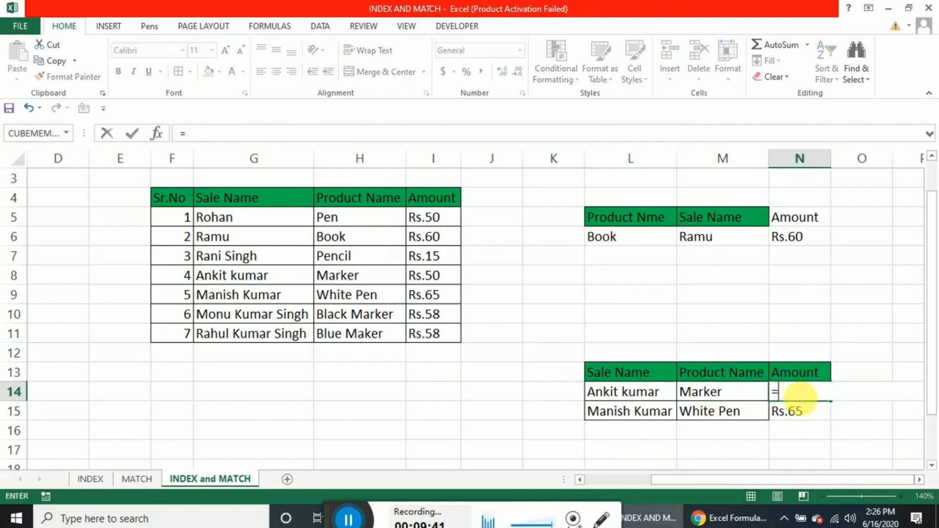
pyautogui.write('ind')
pyautogui.press('Tab')
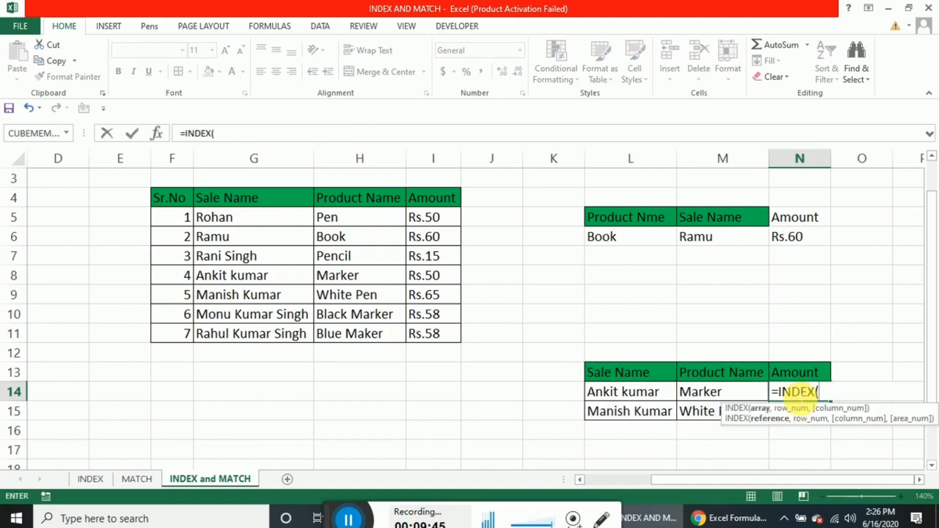
pyautogui.click(266, 217)
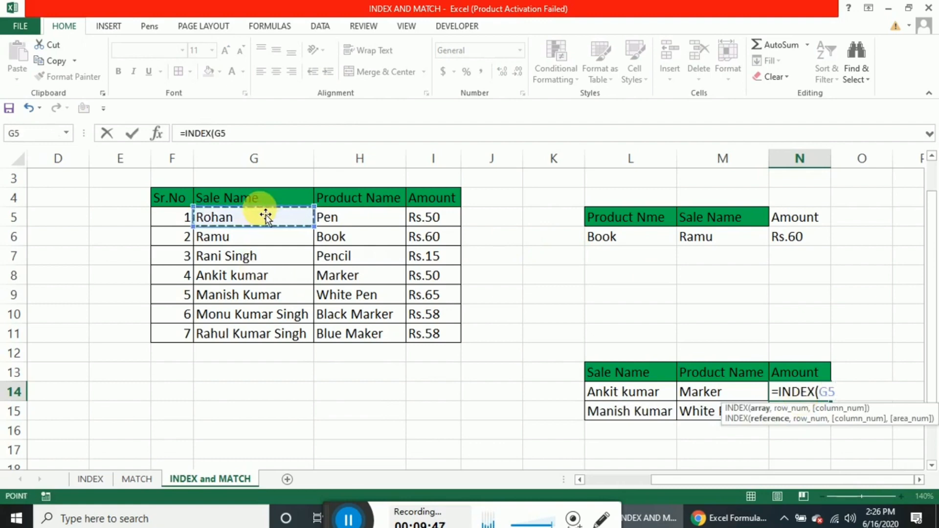
pyautogui.hotkey('ctrl', 'shift', 'Right')
pyautogui.hotkey('ctrl', 'shift', 'Down')
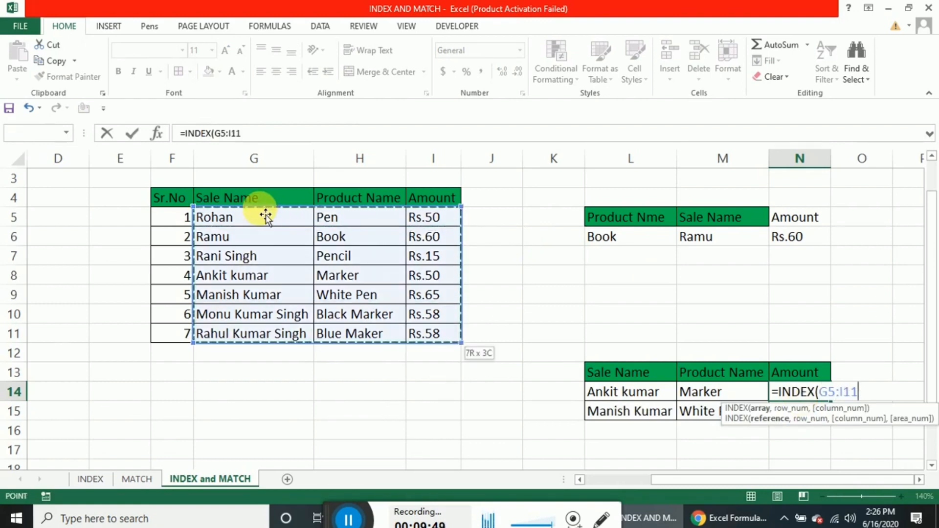
# - Complete the N14 formula with MATCH(M14,H5:H11,0) as the row number and 3 as the column number
pyautogui.write(',match')
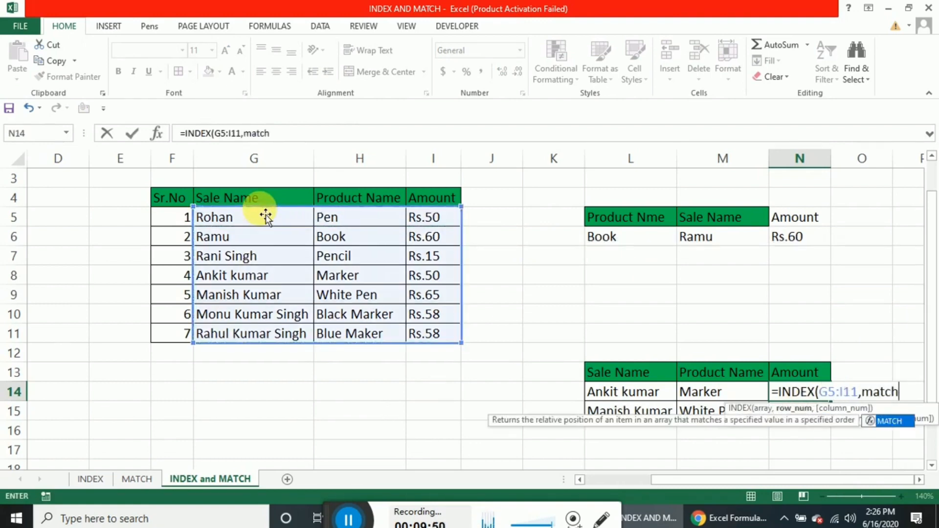
pyautogui.press('Tab')
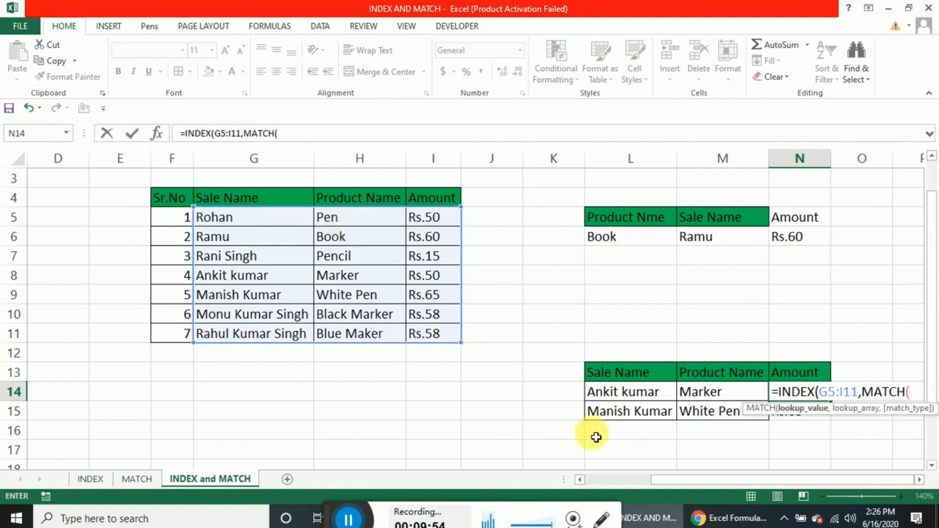
pyautogui.click(714, 392)
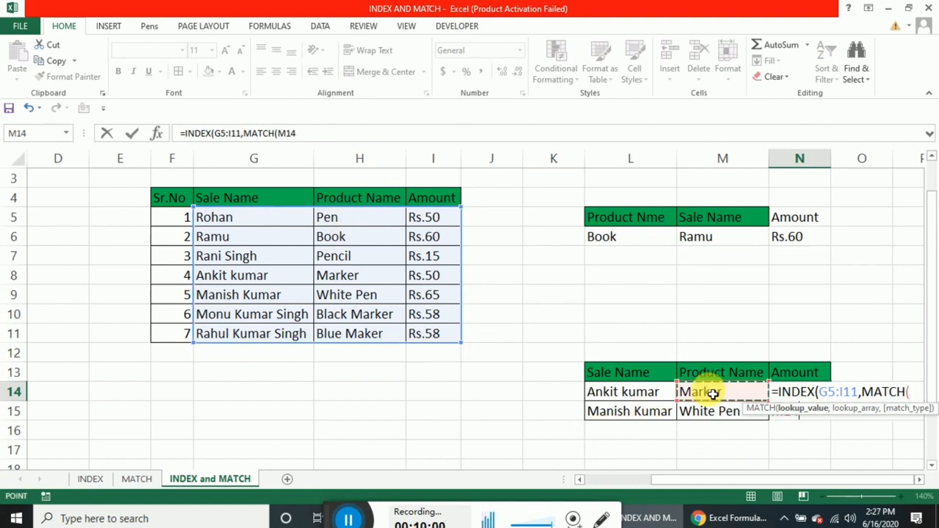
pyautogui.write(',')
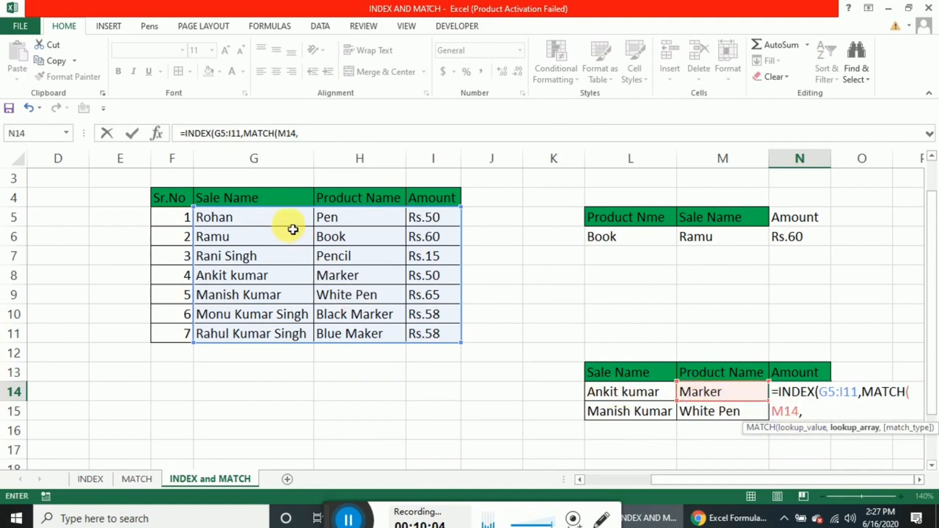
pyautogui.moveTo(329, 218); pyautogui.dragTo(334, 224)
pyautogui.write(',')
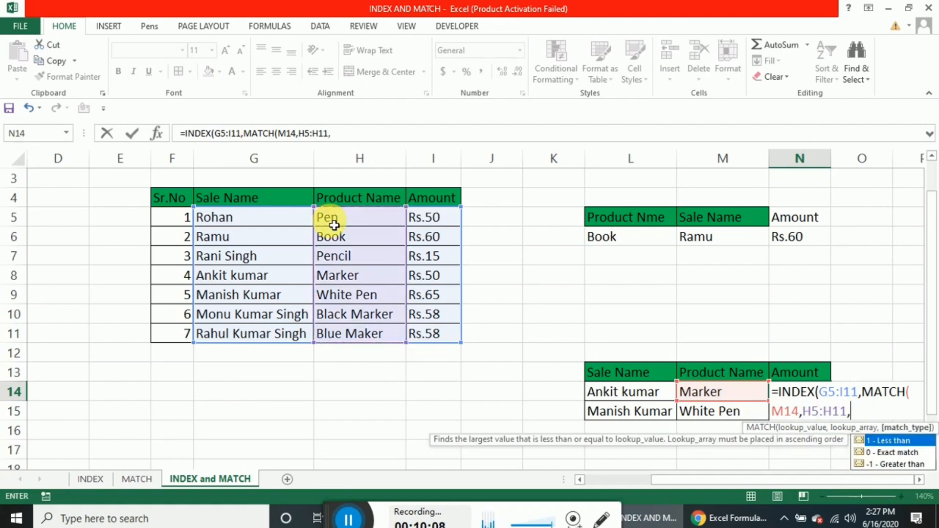
pyautogui.write('0),3')
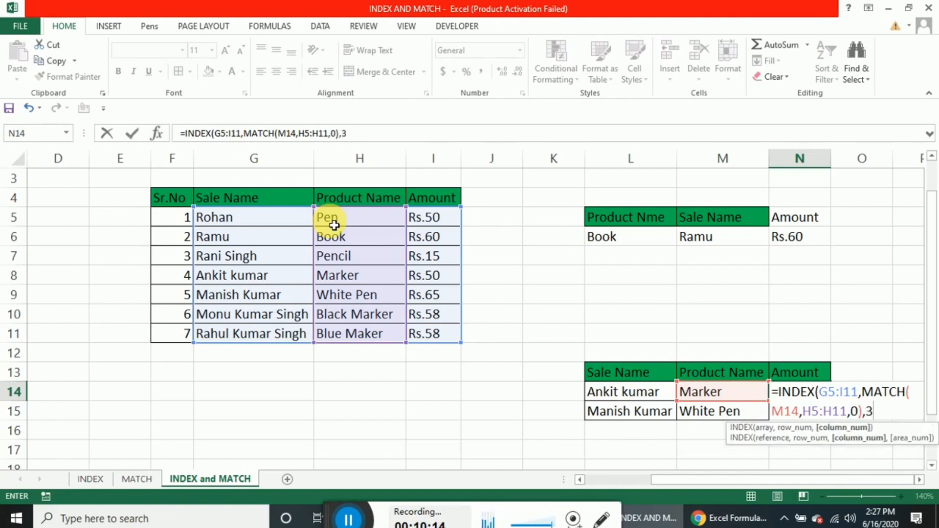
pyautogui.write(')')
pyautogui.press('Return')
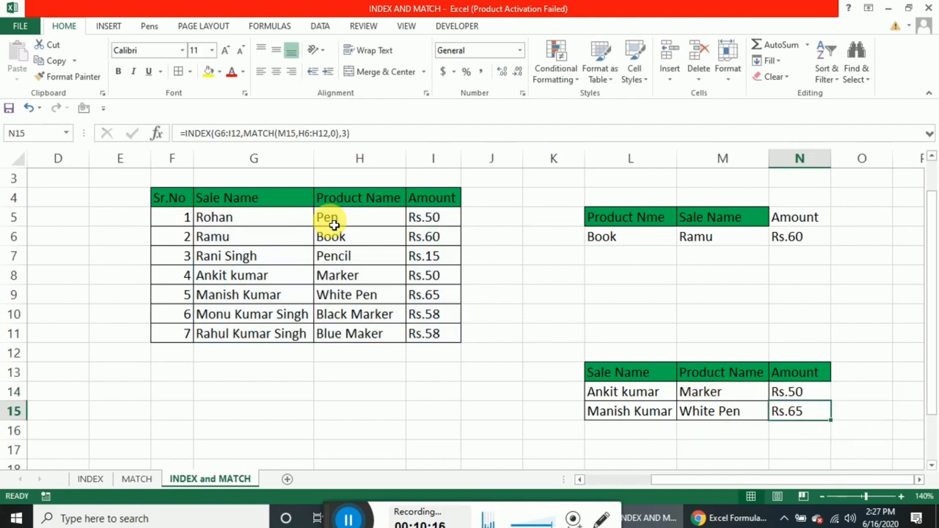
# - Copy the amount formula in N14 and paste it over N14:N15 to cover the second product row
pyautogui.press('Up')
pyautogui.hotkey('ctrl', 'c')
pyautogui.hotkey('shift', 'Down')
pyautogui.press('Return')
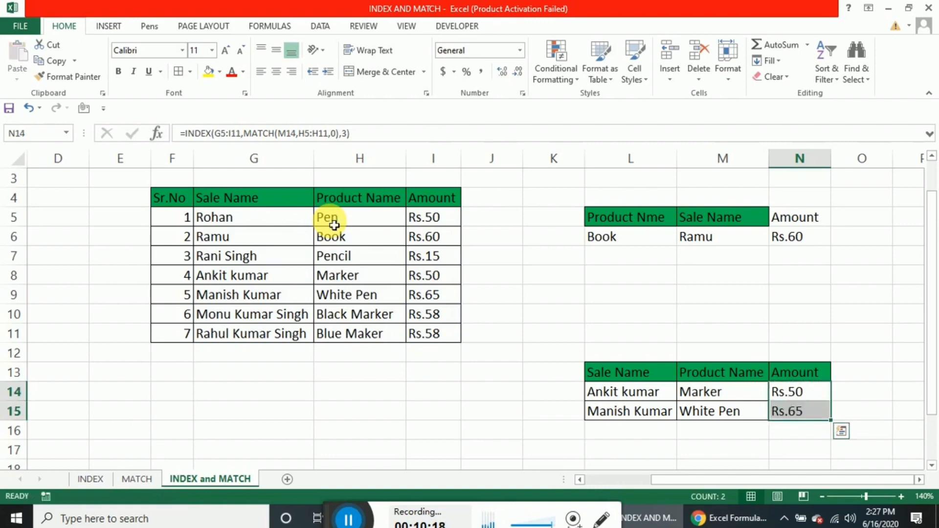